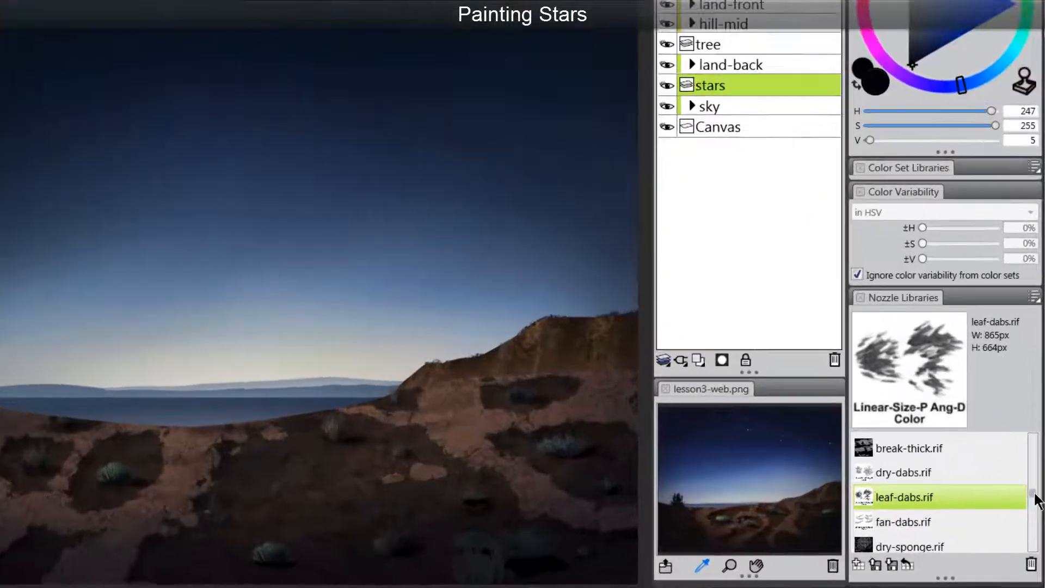
Step: Load the stars.rif nozzle and spray scattered stars across the upper sky on the stars layer
drag(1035, 515, 1027, 511)
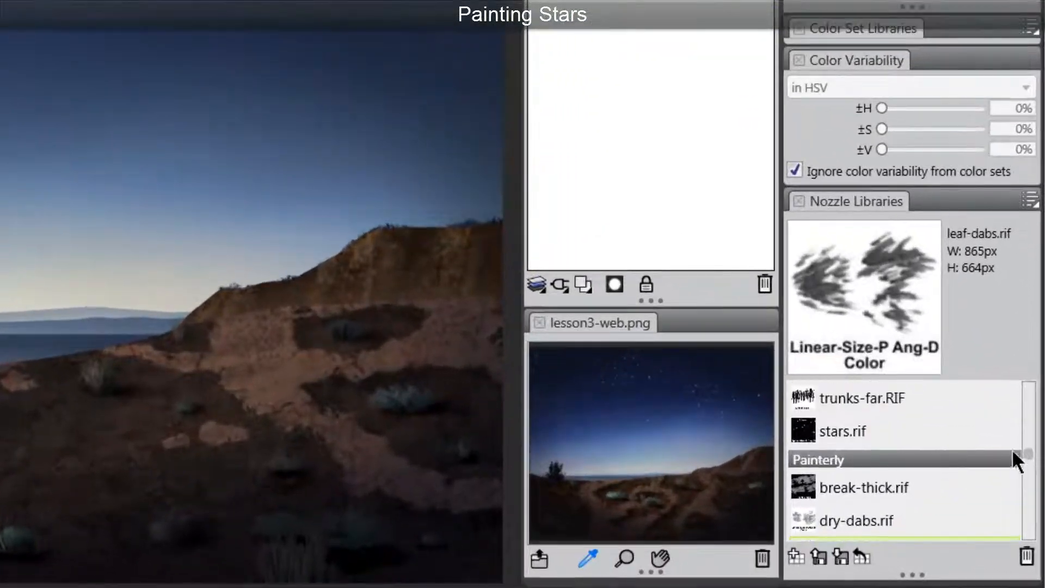
click(845, 430)
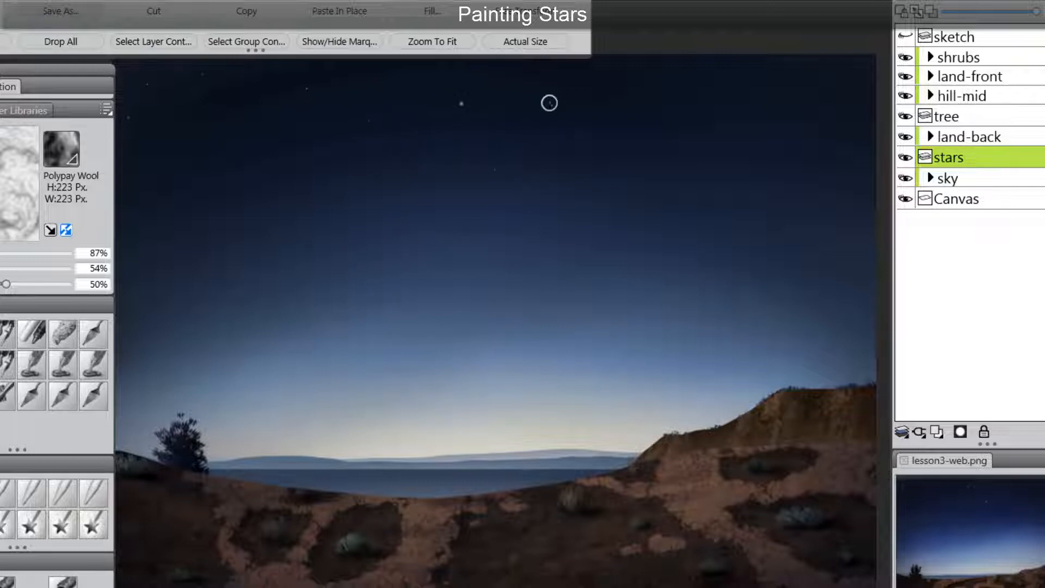
click(551, 103)
click(734, 107)
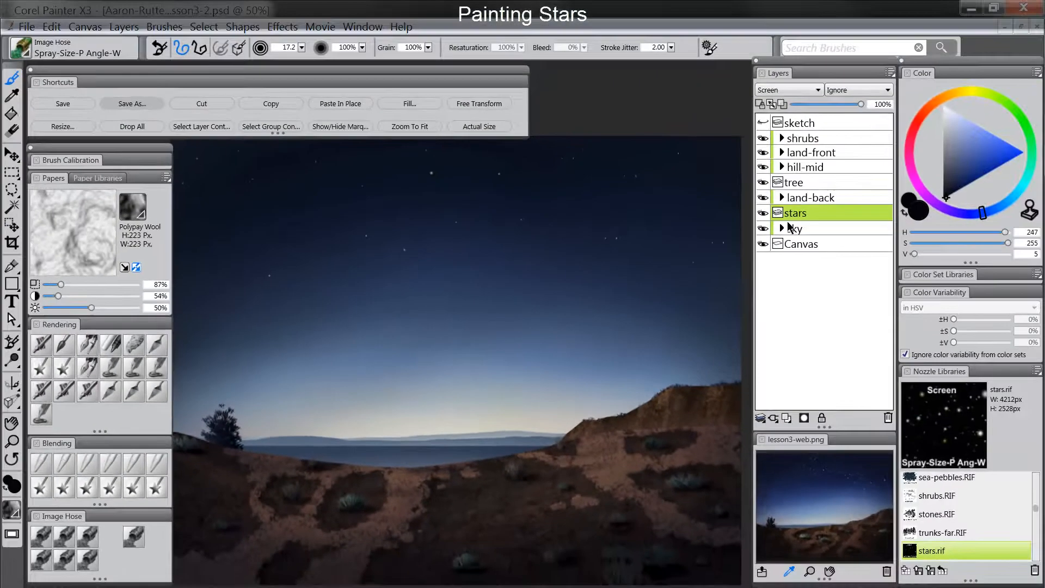
Step: Add a layer named small-stars above the stars layer and set its composite method to Screen
click(787, 418)
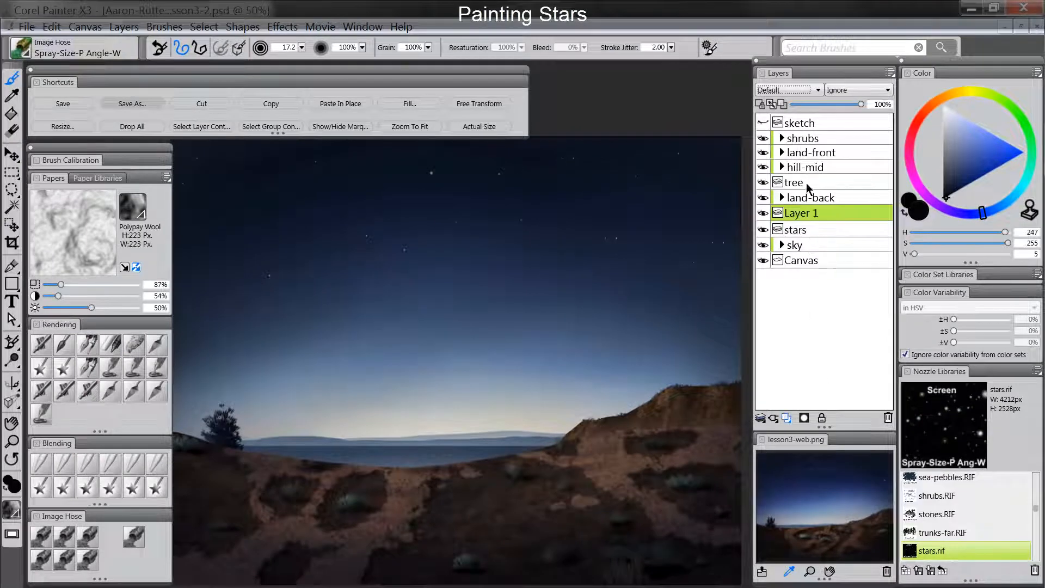
double_click(807, 217)
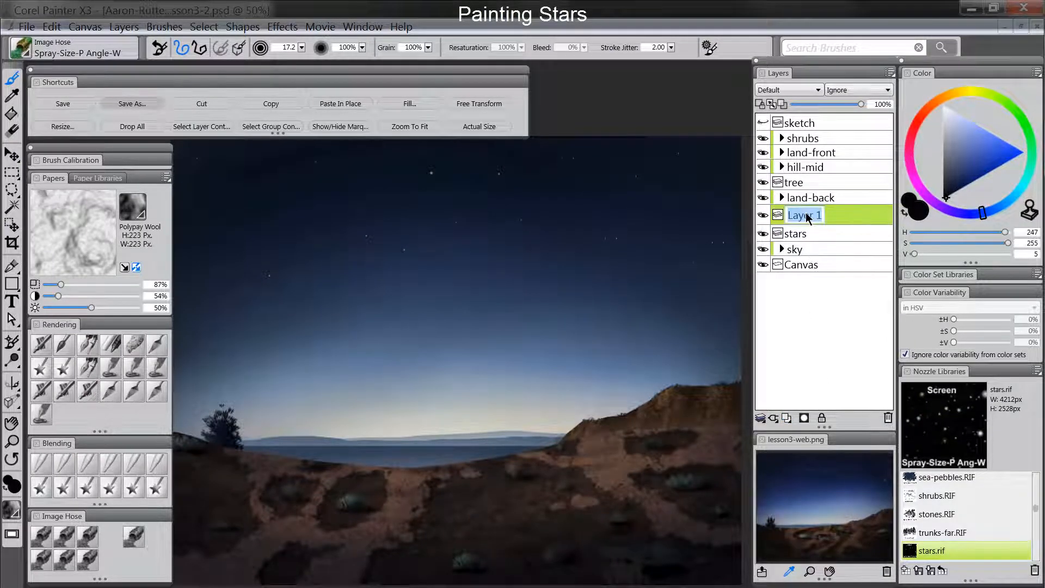
text(small-stars)
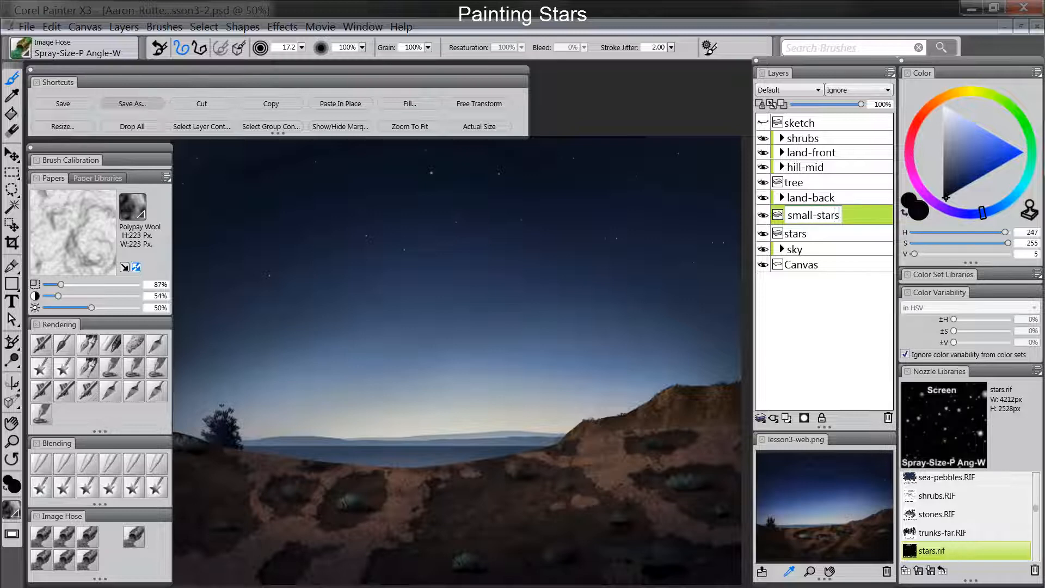
key(Return)
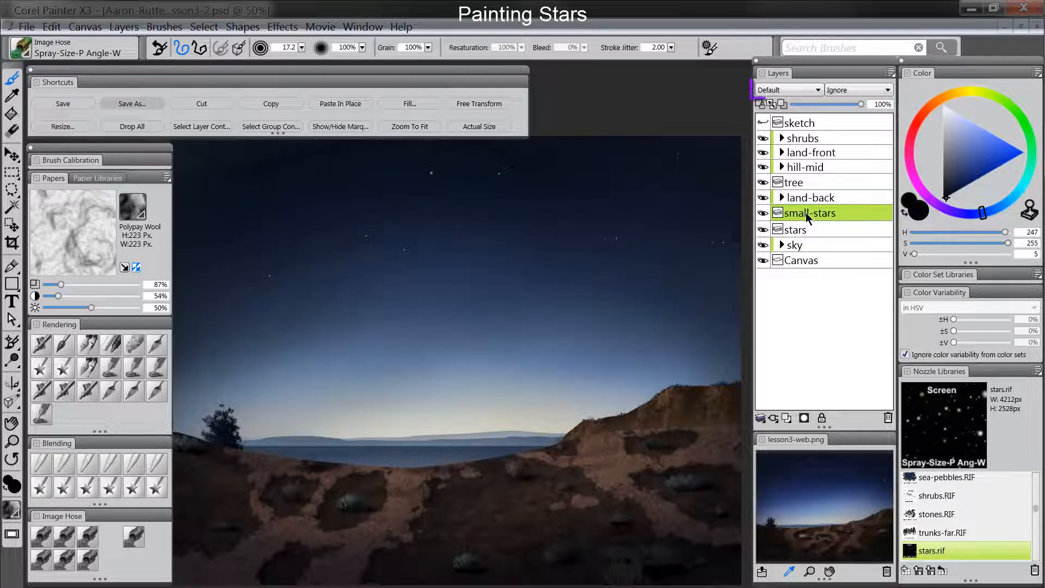
click(792, 90)
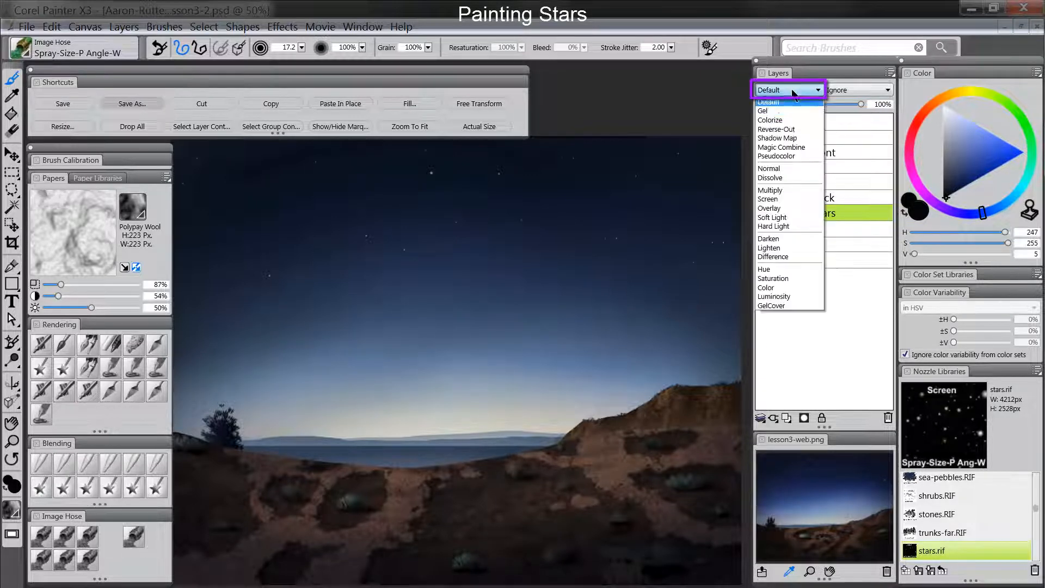
click(782, 199)
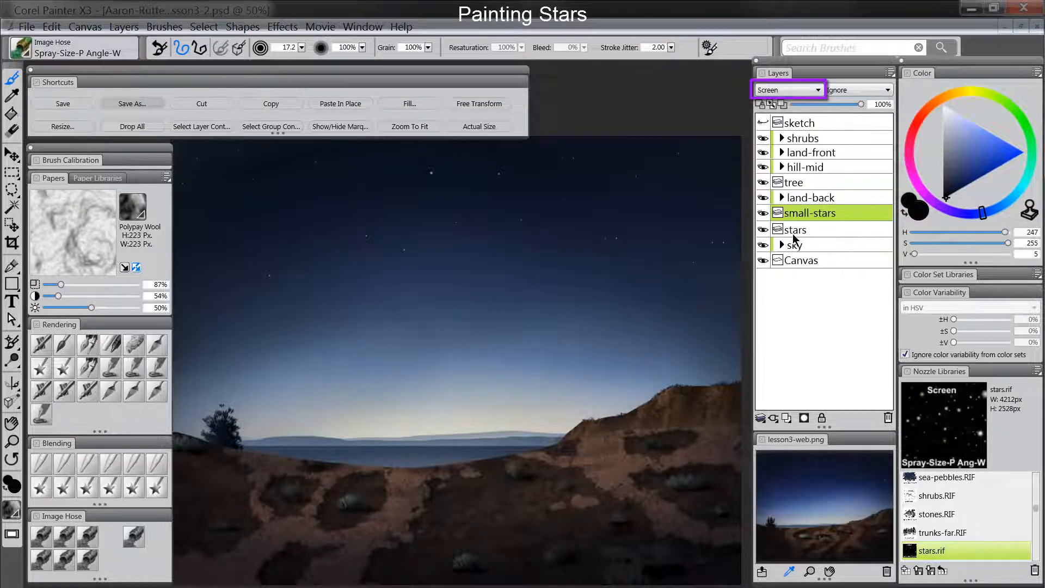
Step: Choose the Pepper Spray airbrush, set its Feature size to 1.0 and pick a light blue paint colour
click(67, 396)
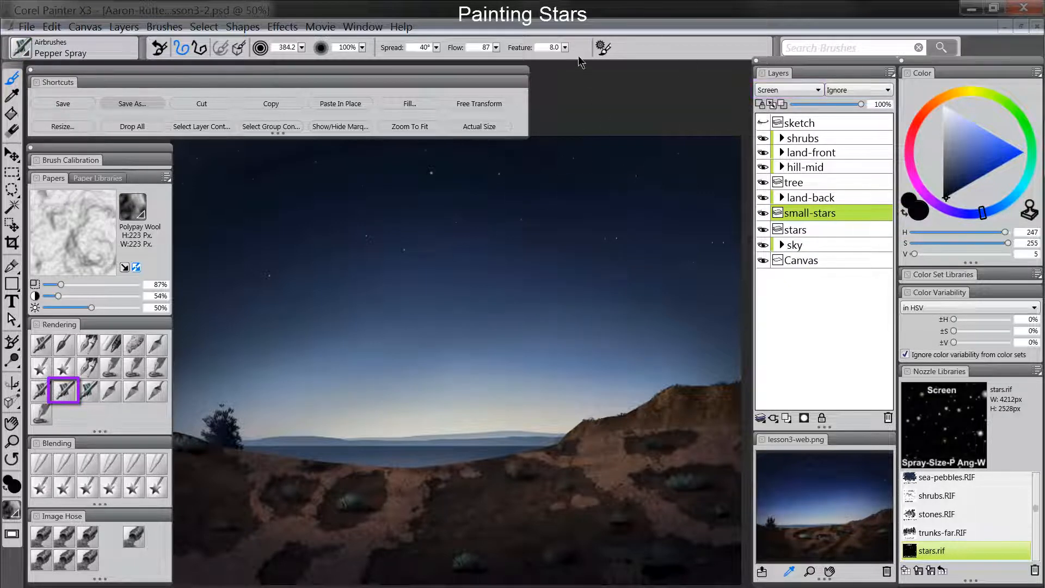
drag(565, 48, 521, 60)
click(544, 46)
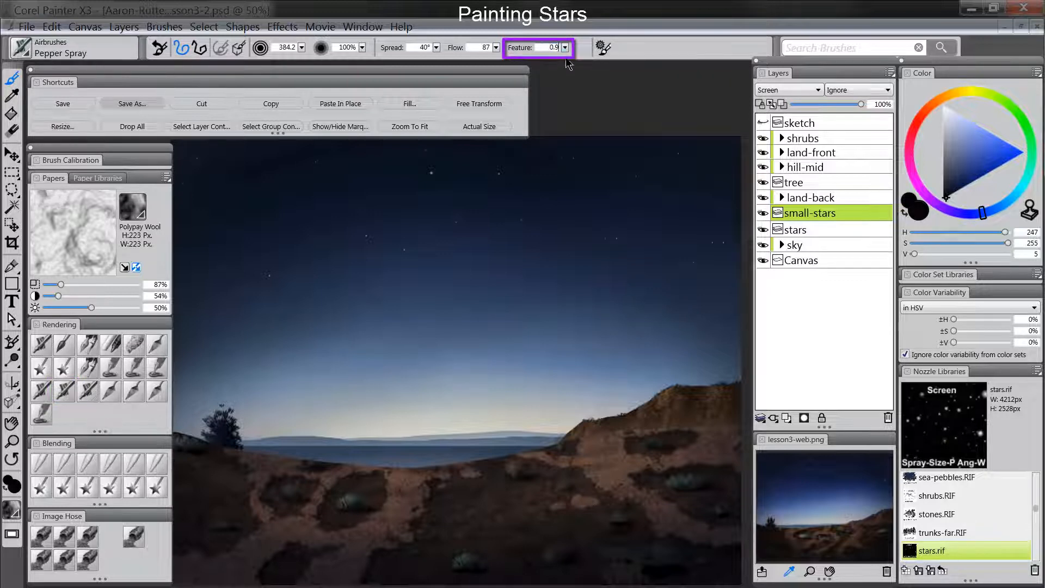
text(1)
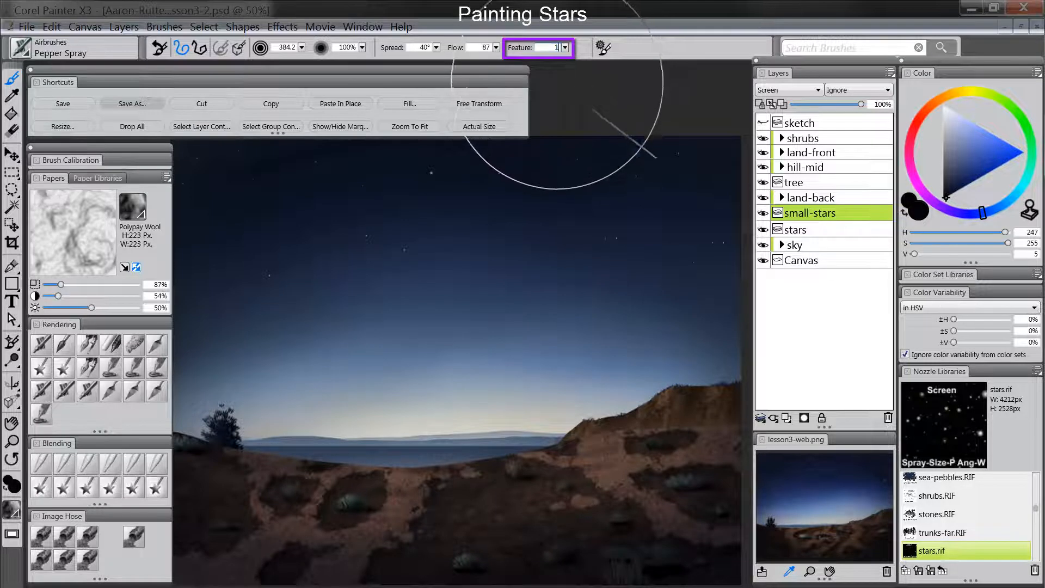
text(0)
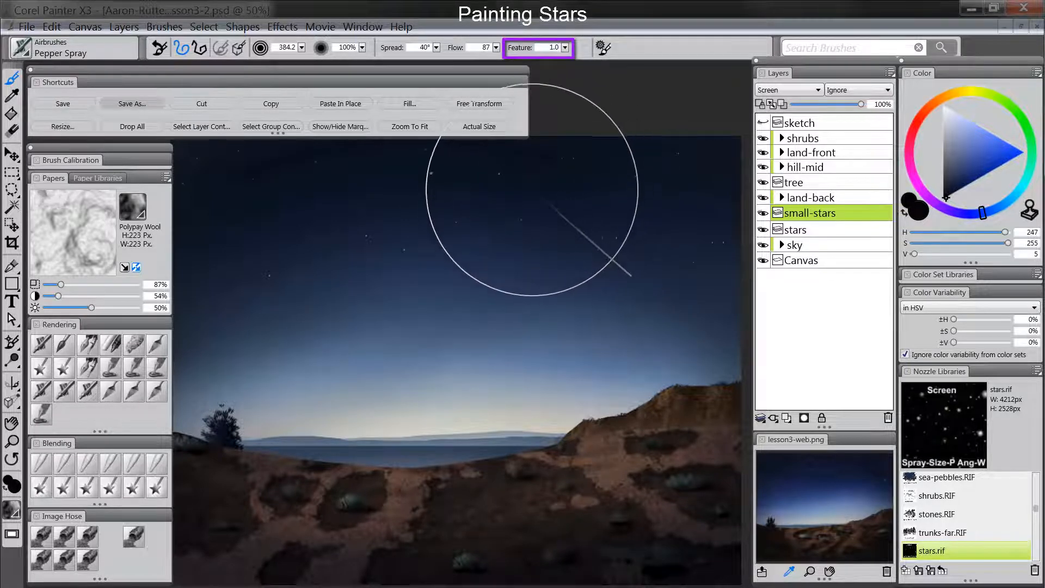
key(Return)
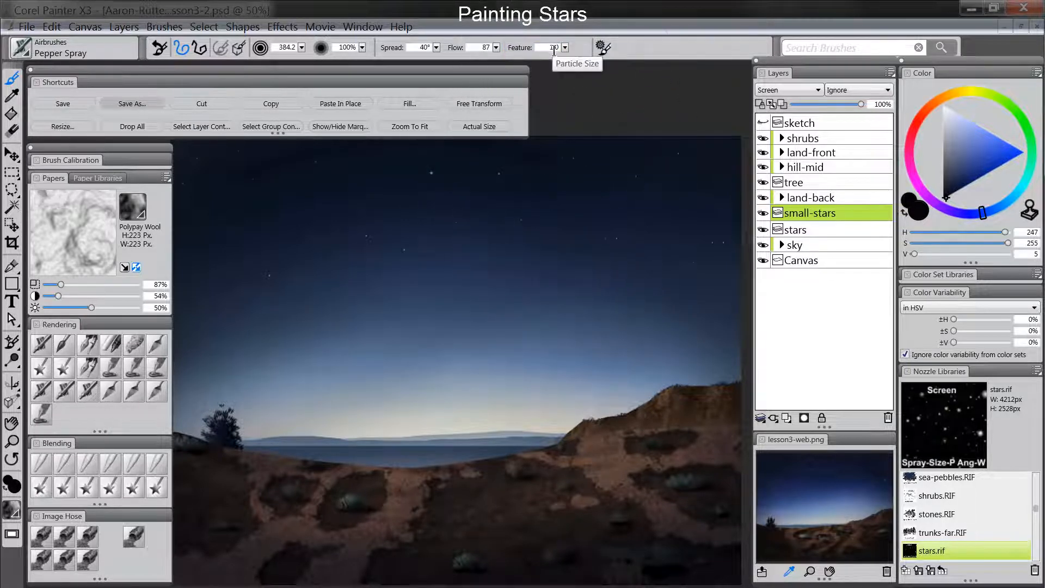
click(1005, 195)
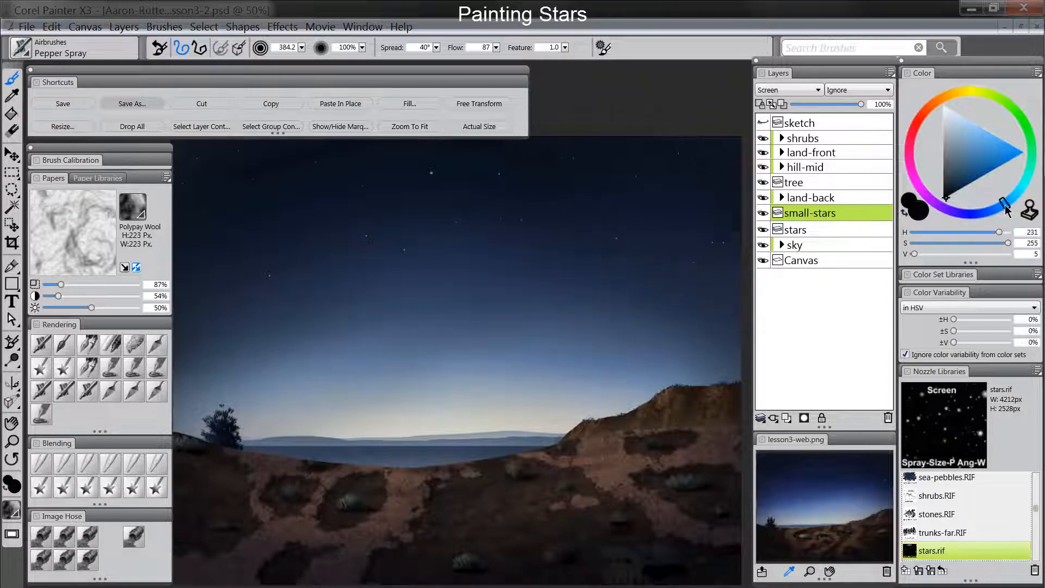
click(975, 124)
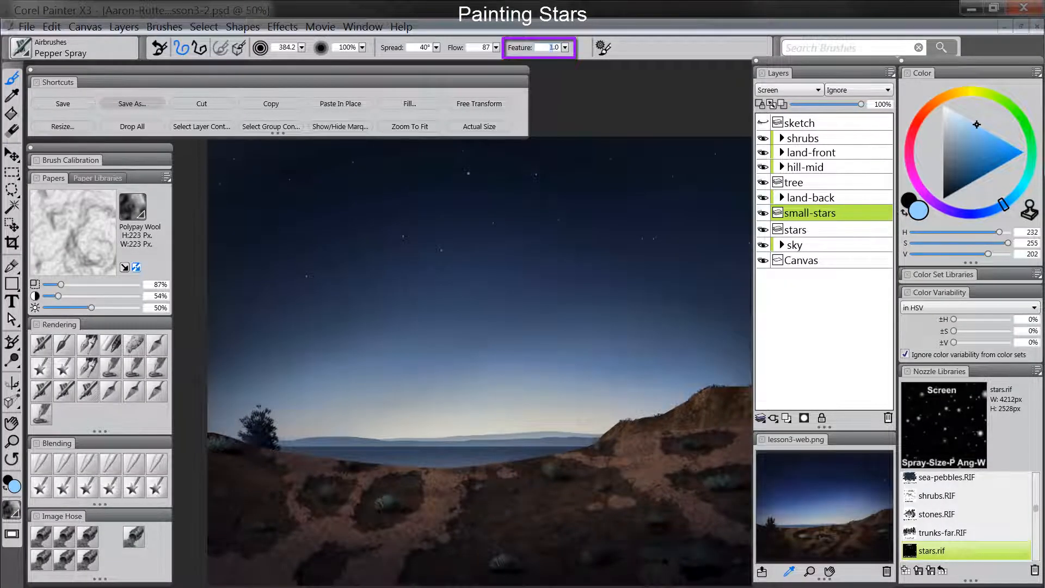
Step: Spray small stars over the upper sky with Feature size 2.0 and a paler blue
text(2)
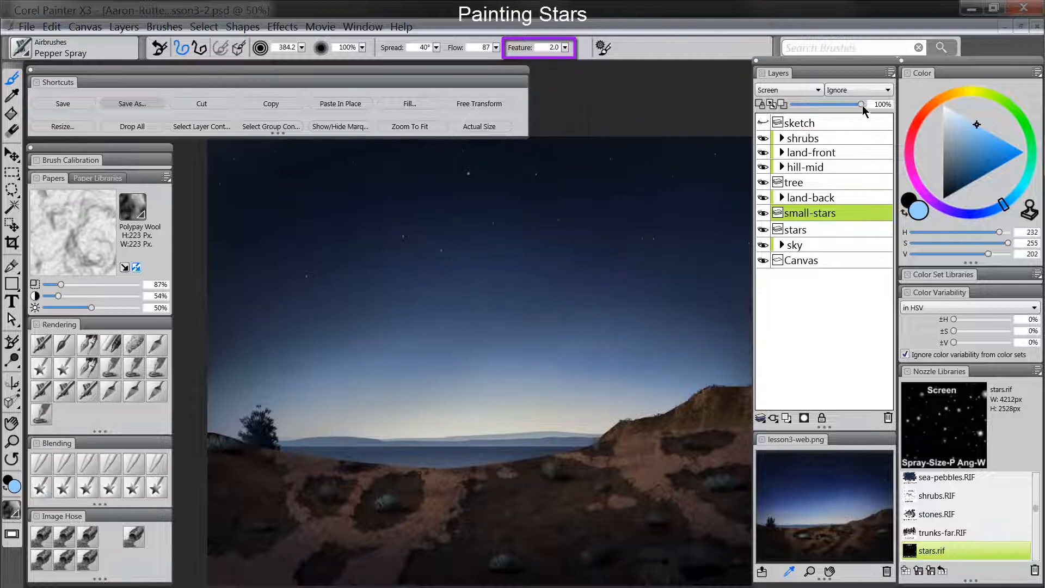
click(966, 119)
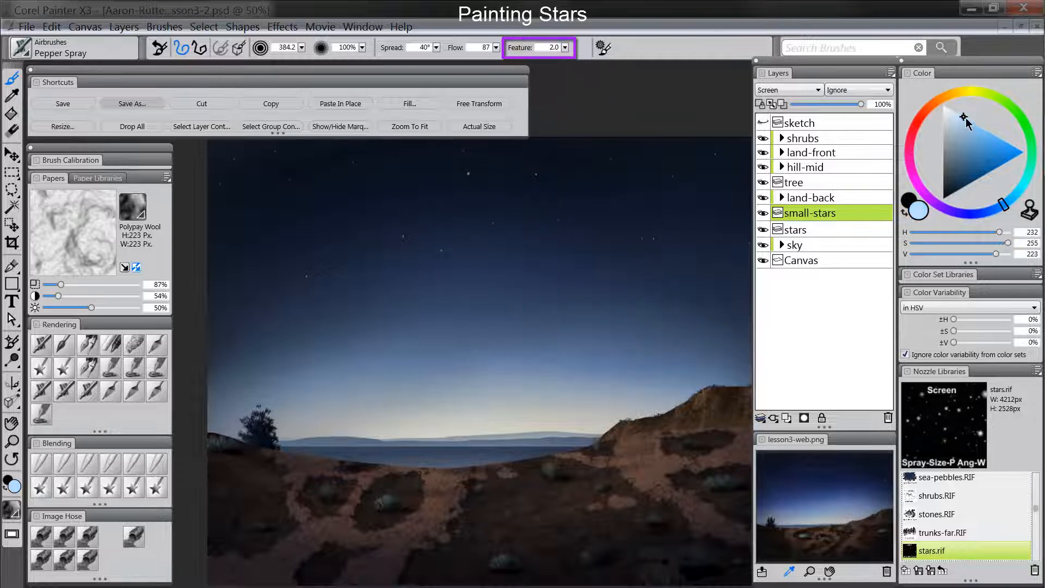
key(Tab)
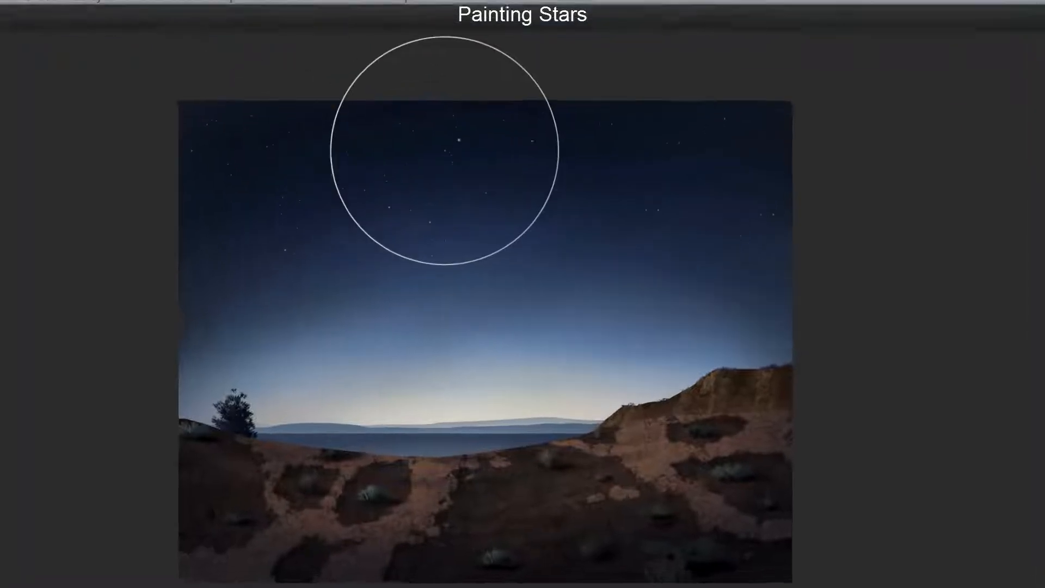
mouse_move(848, 89)
mouse_down()
mouse_move(494, 45)
mouse_move(432, 58)
mouse_move(442, 63)
mouse_move(235, 69)
mouse_move(534, 33)
mouse_up()
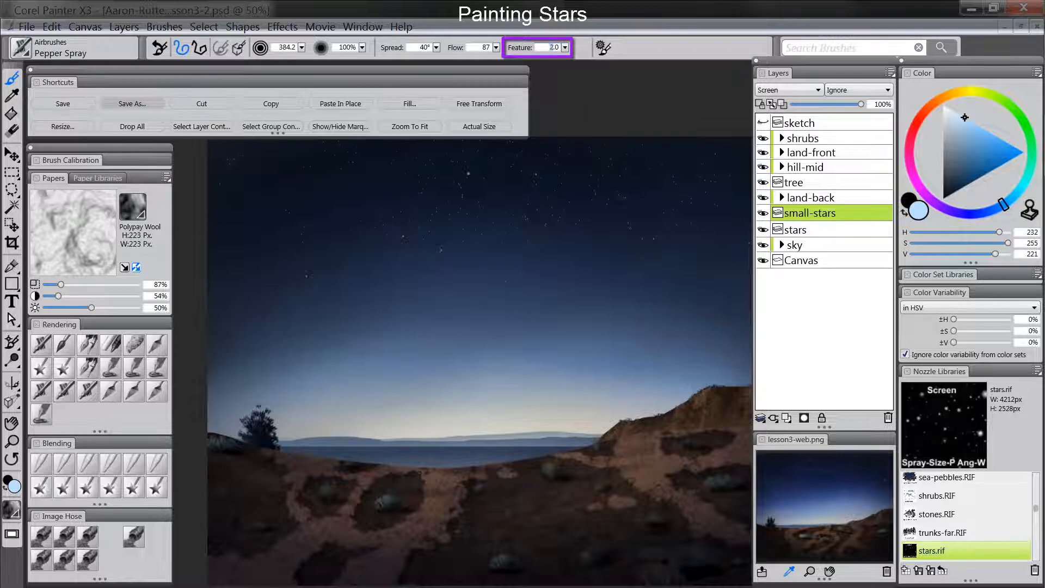
Step: Spray larger stars across the upper sky with Feature size 4.0 and a near-white pale yellow
click(950, 113)
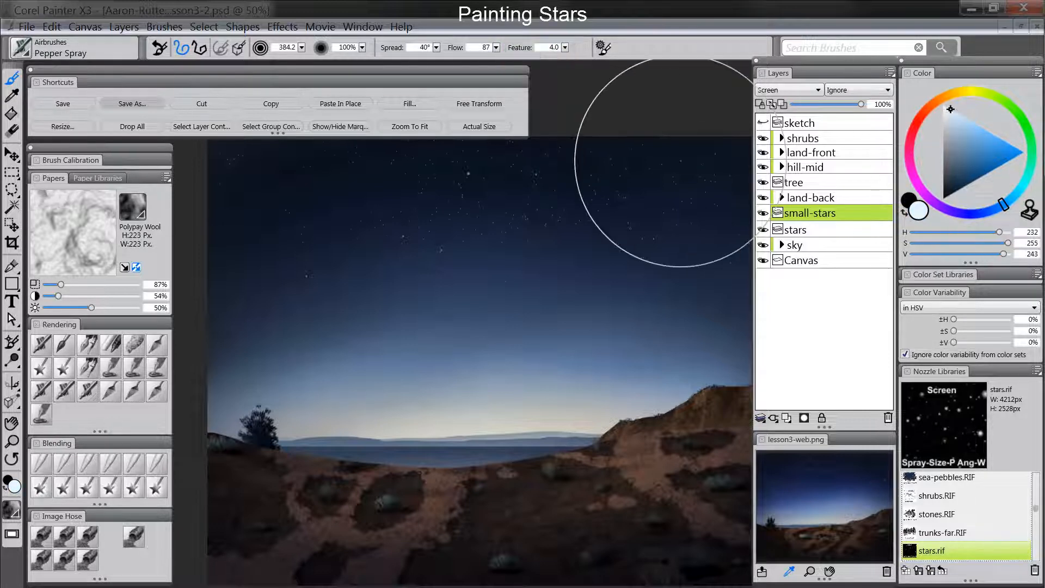
click(963, 98)
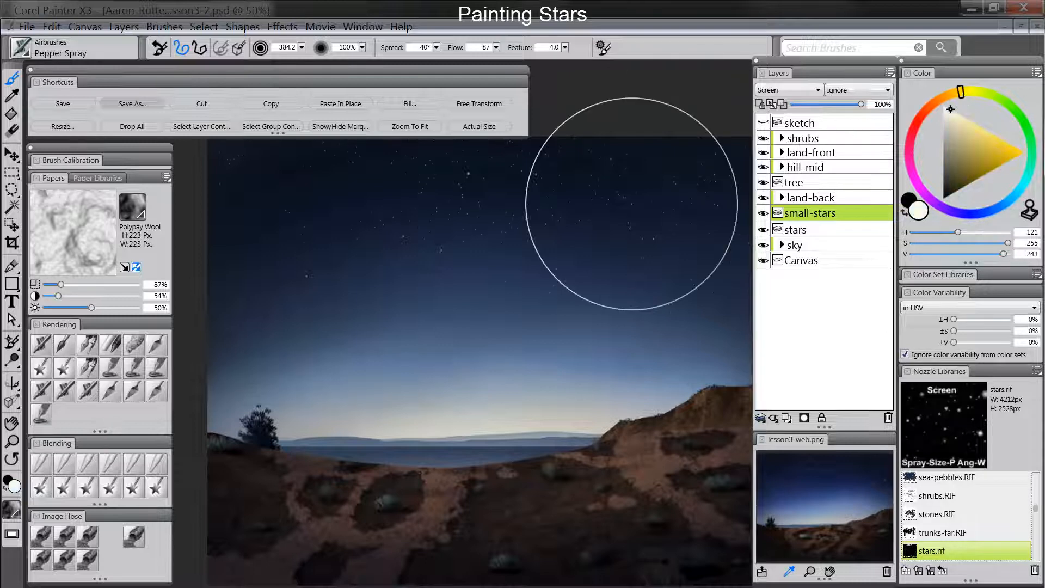
key(Tab)
mouse_move(315, 141)
mouse_down()
mouse_move(586, 157)
mouse_move(719, 151)
mouse_move(753, 160)
mouse_up()
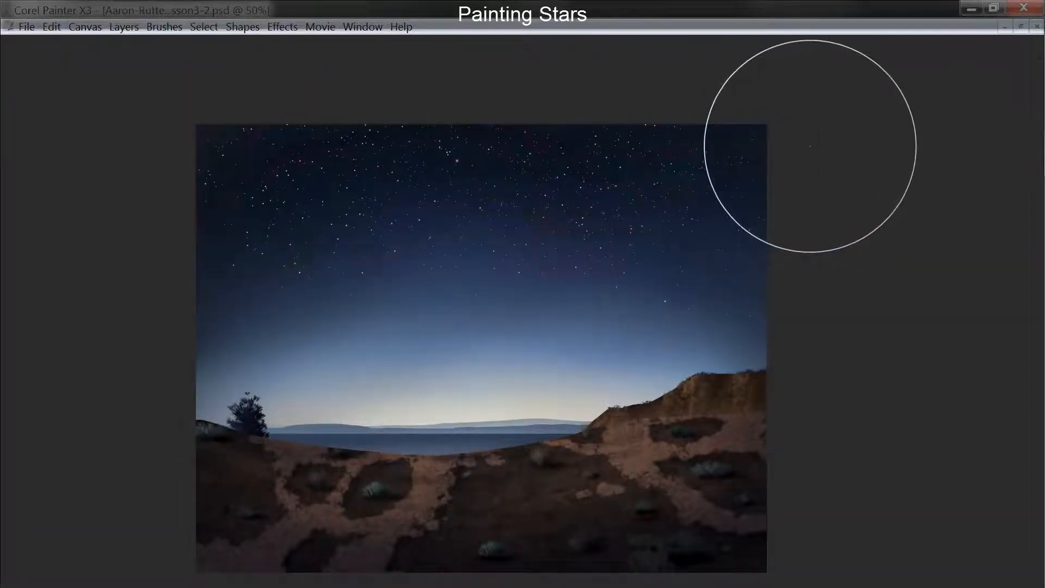
key(Tab)
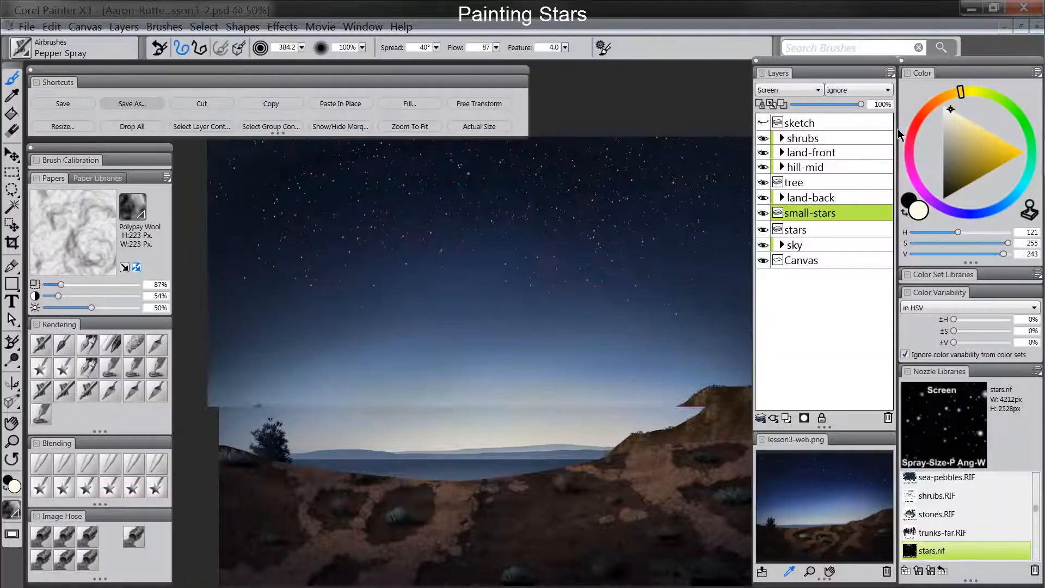
Step: Add a layer named star-glow above small-stars and set its composite method to Screen
click(9, 443)
click(533, 166)
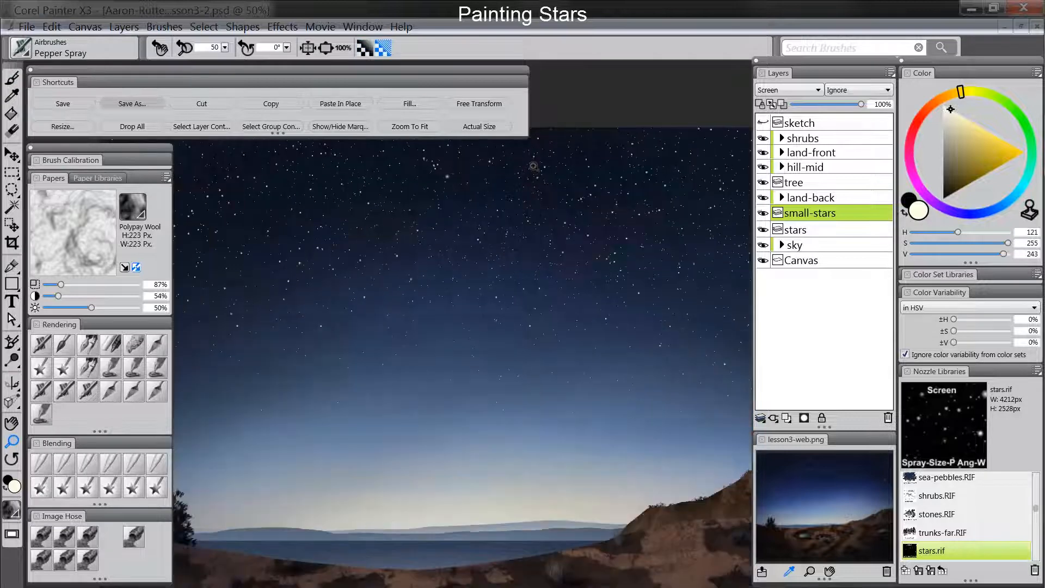
click(622, 186)
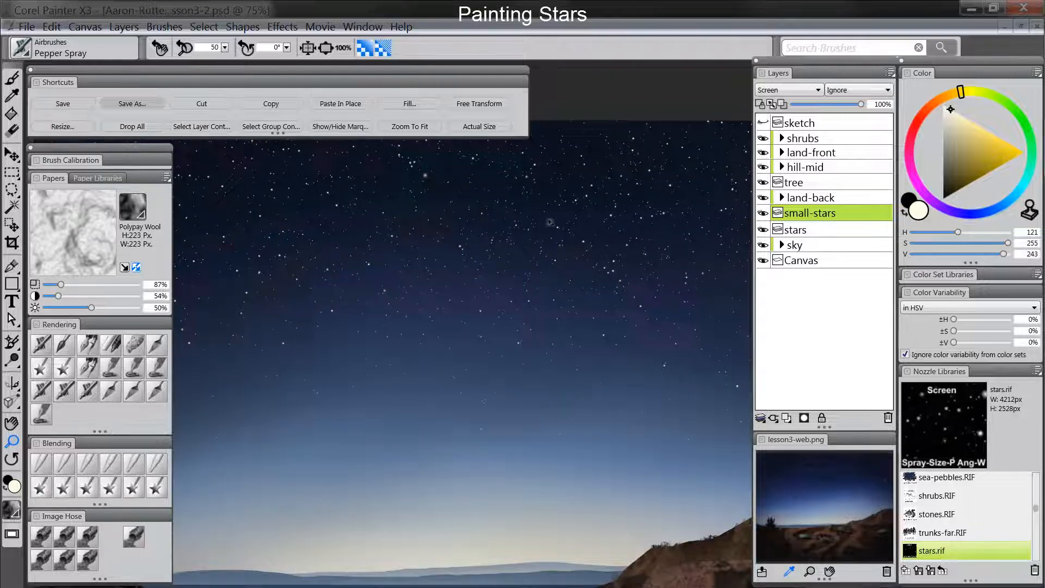
click(788, 418)
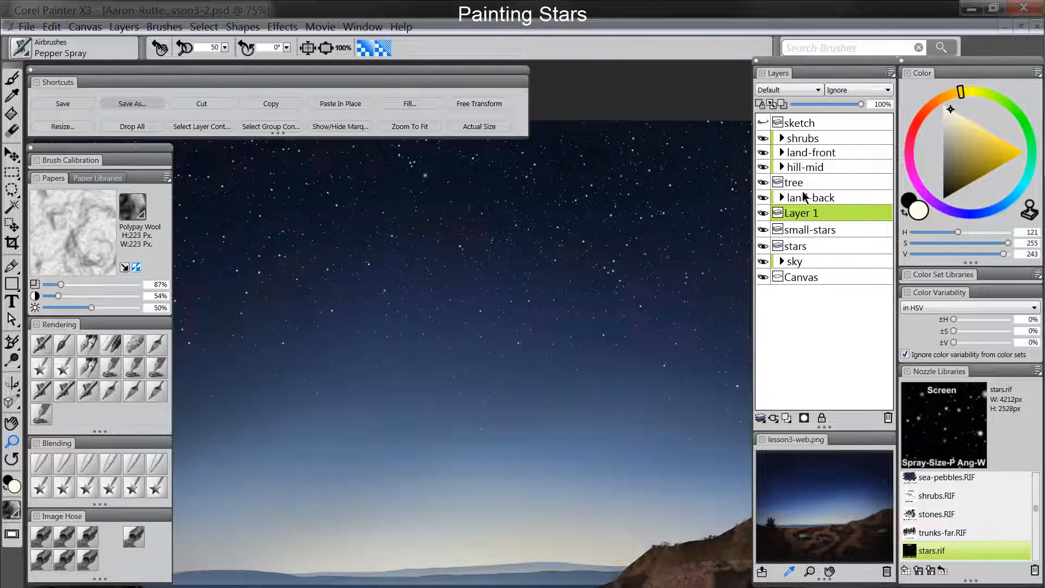
double_click(808, 214)
text(sta)
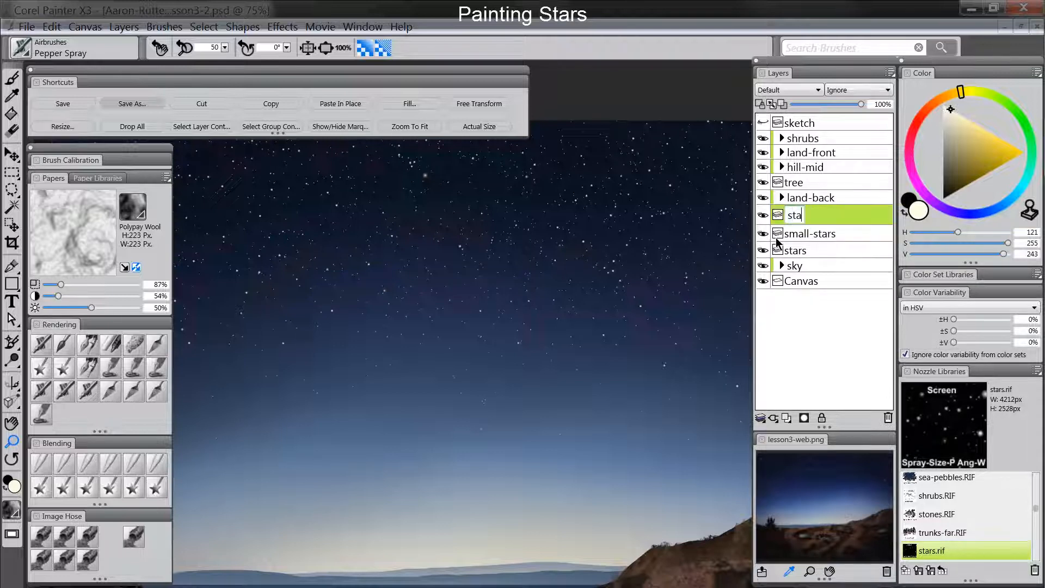
text(r-glow)
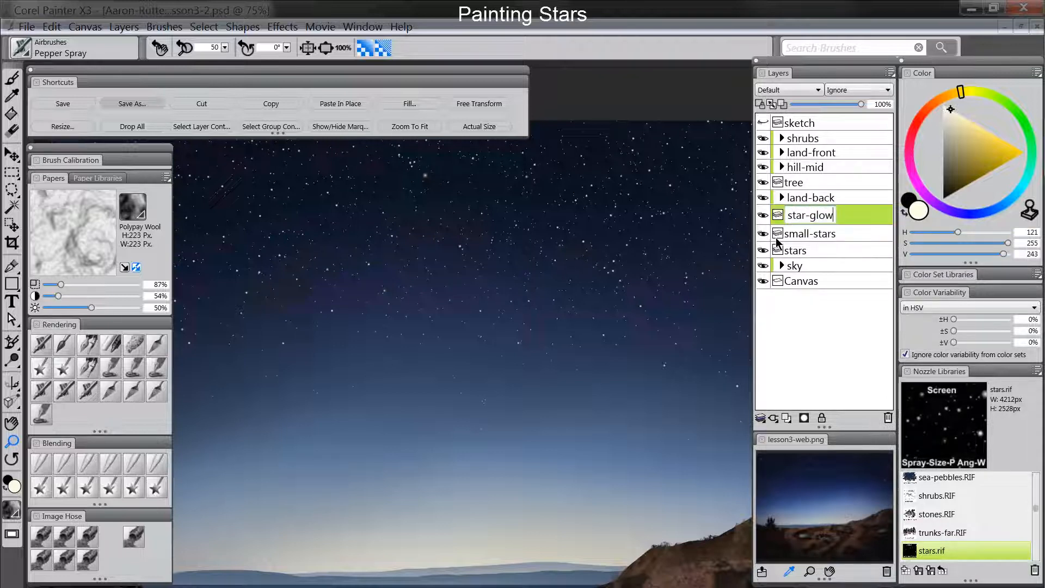
click(789, 90)
click(778, 199)
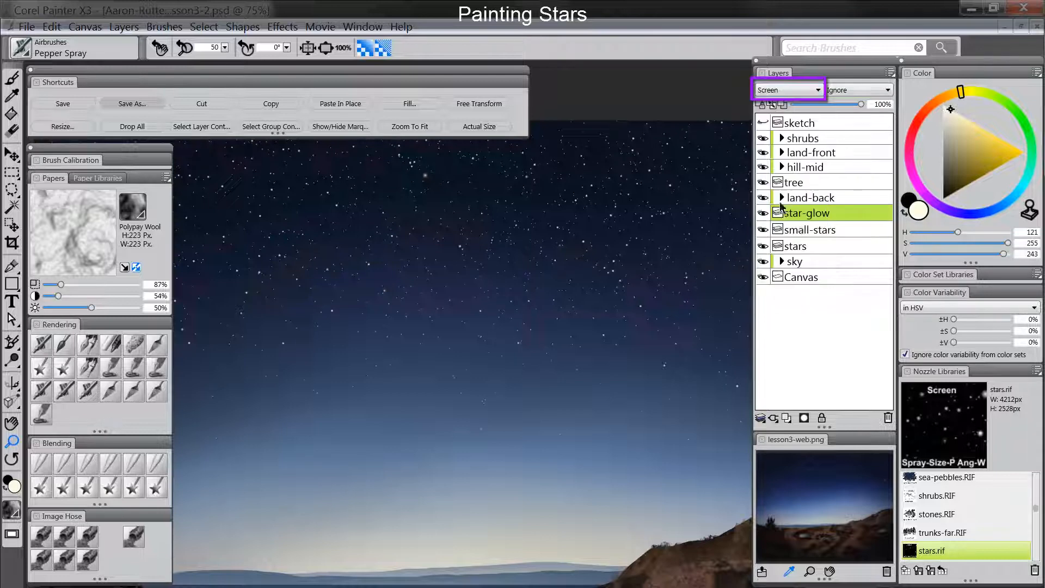
Step: Choose the F-X Glow brush and hide the small-stars layer, keeping the star-glow layer active for painting on the brightest star
click(40, 369)
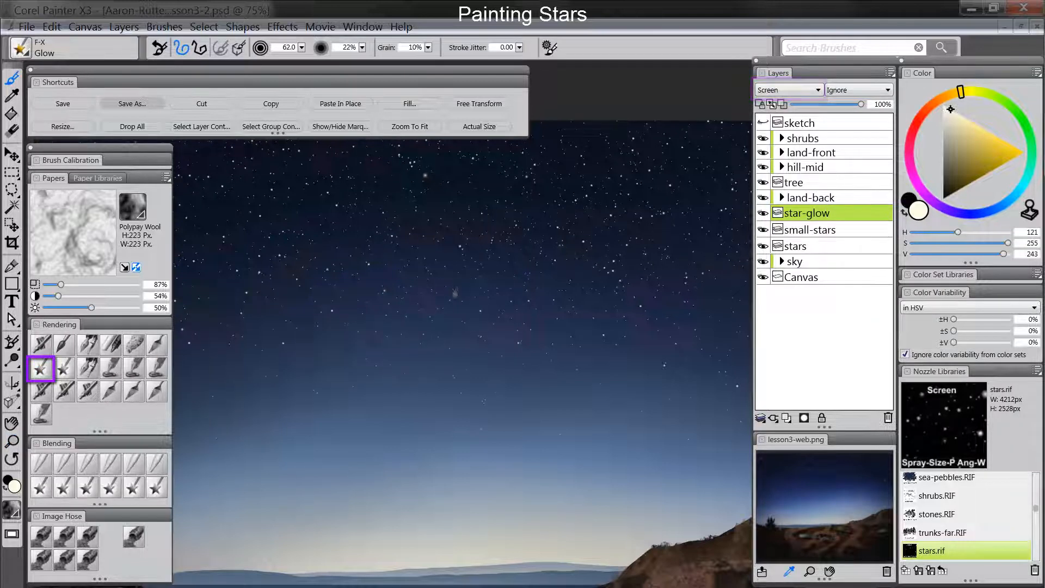
drag(501, 316, 536, 347)
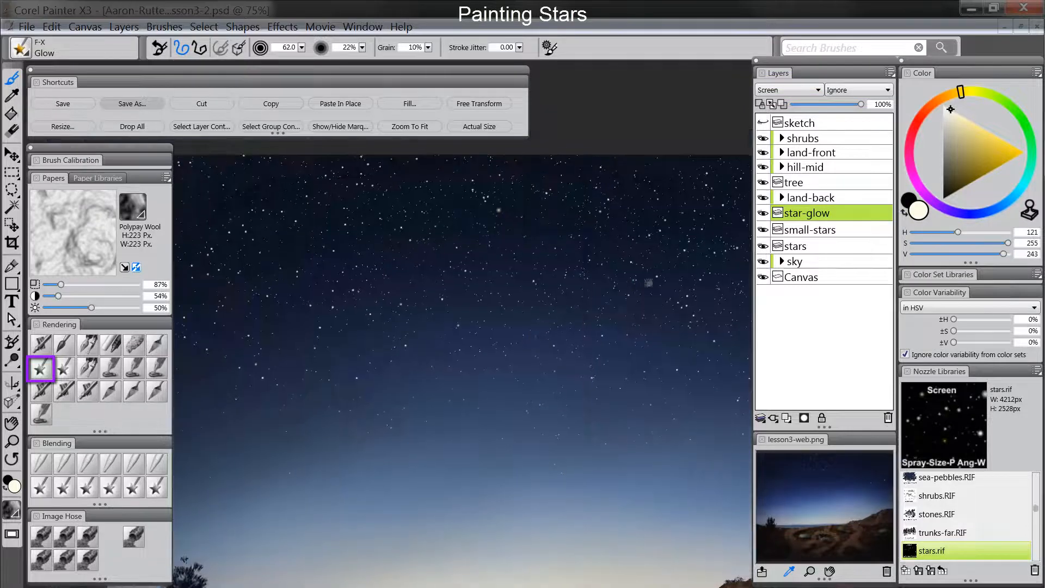
click(763, 229)
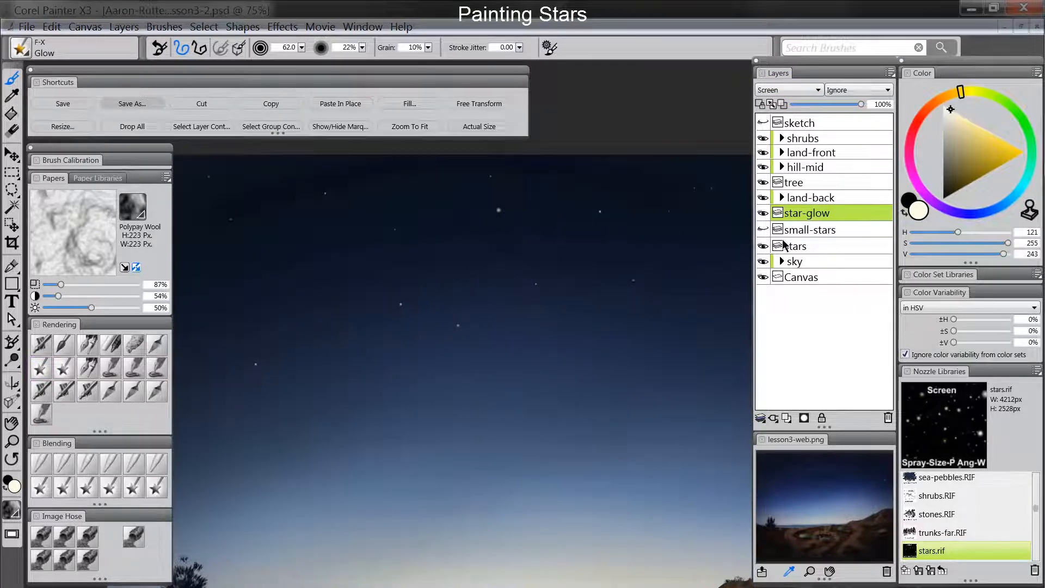
key(m)
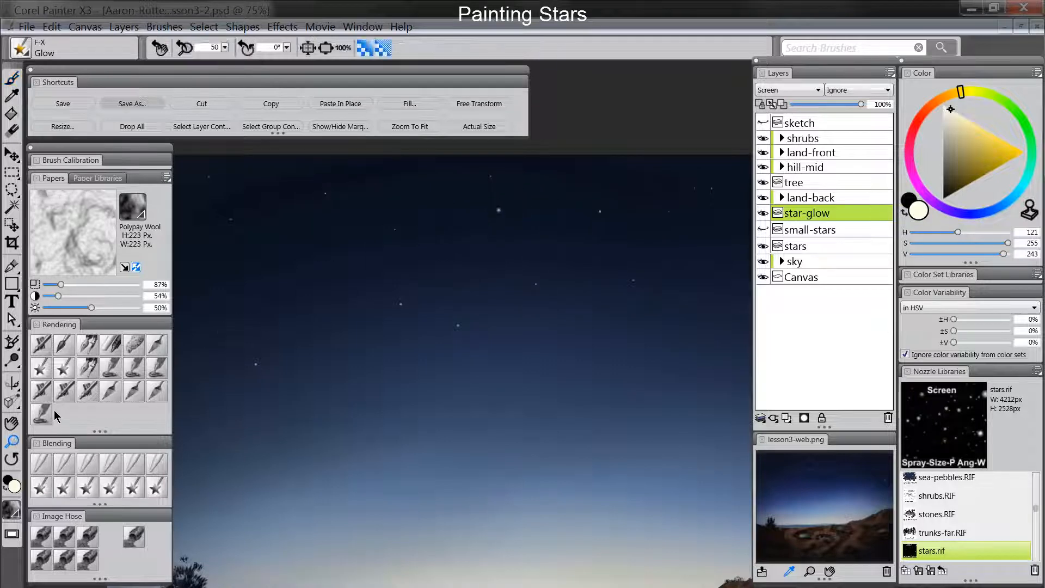
click(509, 204)
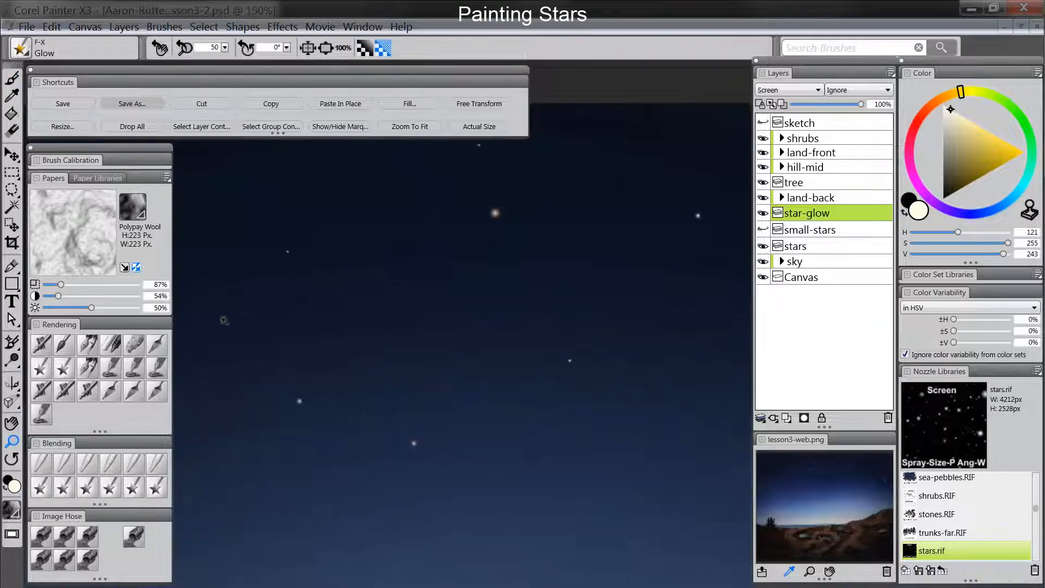
click(42, 370)
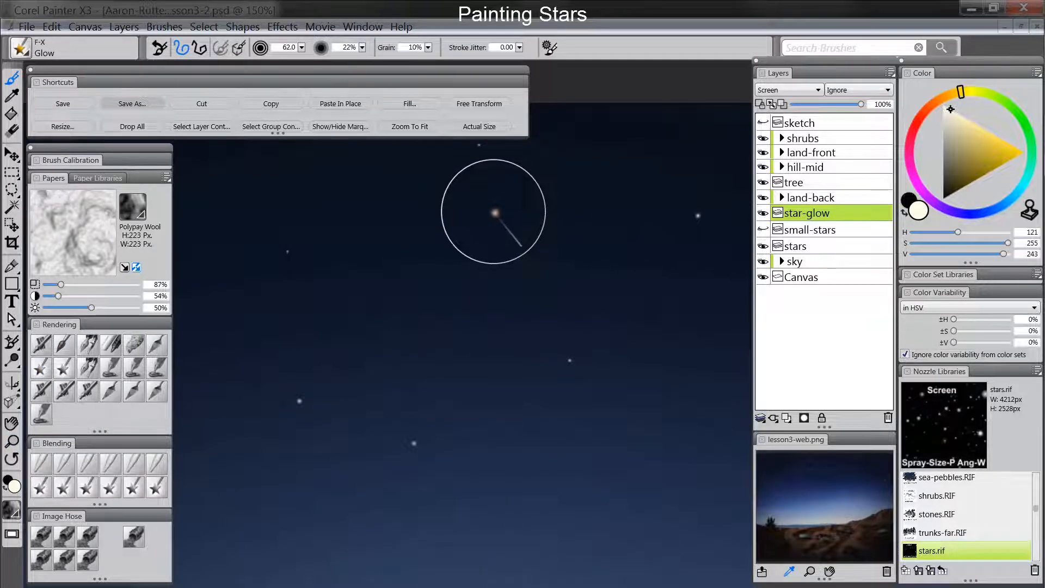
Step: Paint an orange glow over the brightest star in the upper sky with a dark orange-brown (H 107, S 255, V 31)
click(945, 104)
click(962, 187)
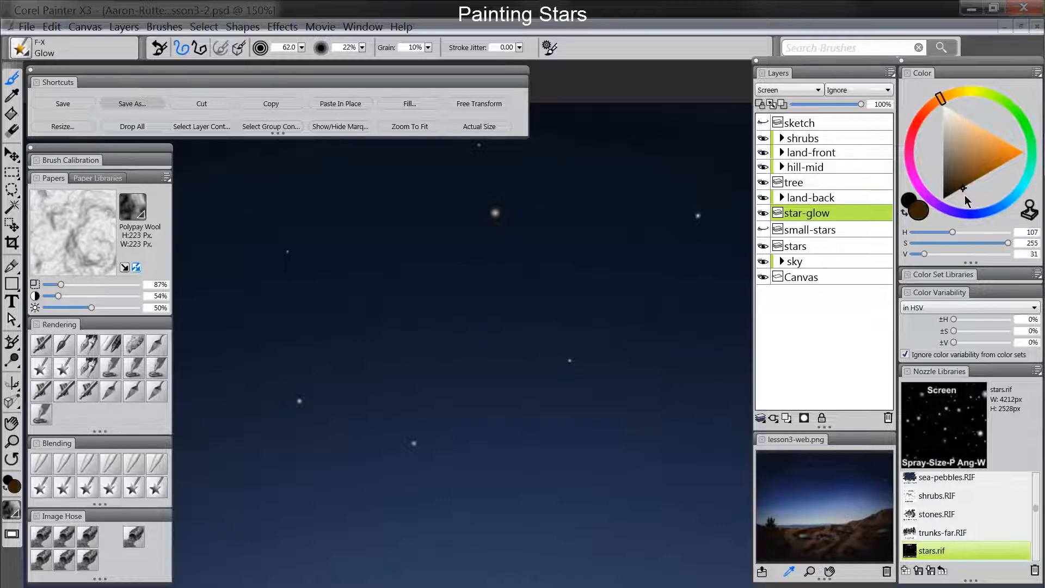
drag(496, 215, 495, 214)
click(496, 213)
mouse_move(501, 190)
ctrl+alt+mouse_down()
mouse_move(506, 243)
mouse_move(536, 229)
ctrl+alt+mouse_up()
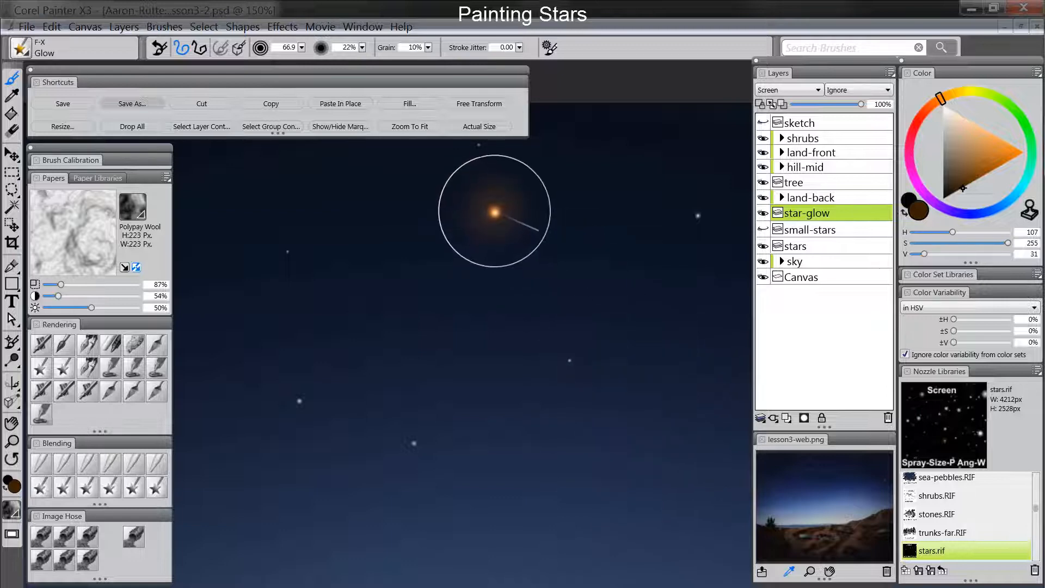
Step: Paint small glows over two stars in the sky's upper-left corner with a light blue (H 230, S 177, V 205)
mouse_move(583, 355)
mouse_down()
mouse_move(582, 396)
mouse_move(458, 451)
mouse_move(470, 444)
mouse_move(468, 418)
mouse_move(629, 370)
mouse_up()
drag(521, 427, 577, 458)
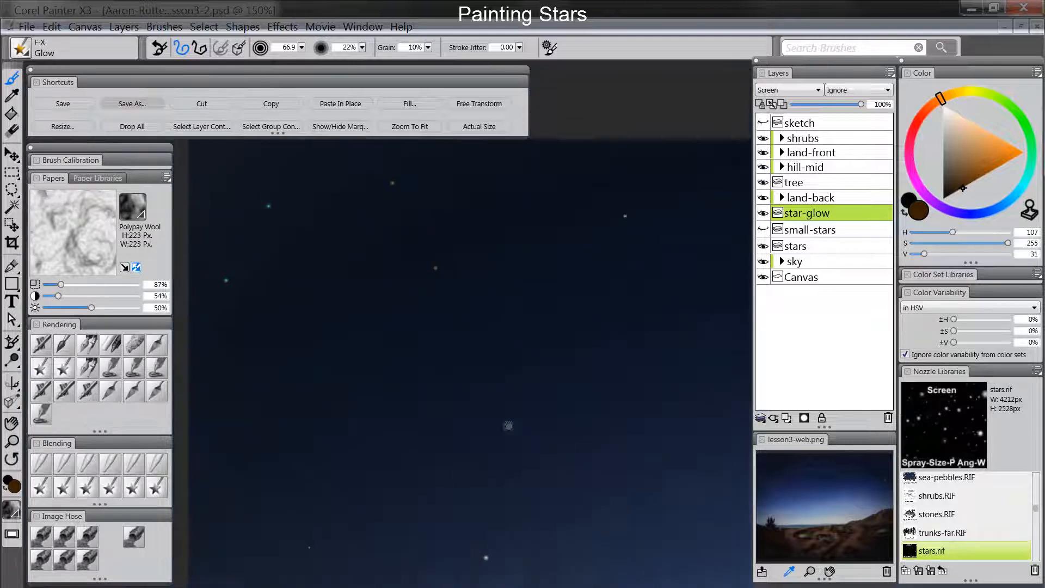
click(1008, 206)
drag(271, 200, 268, 205)
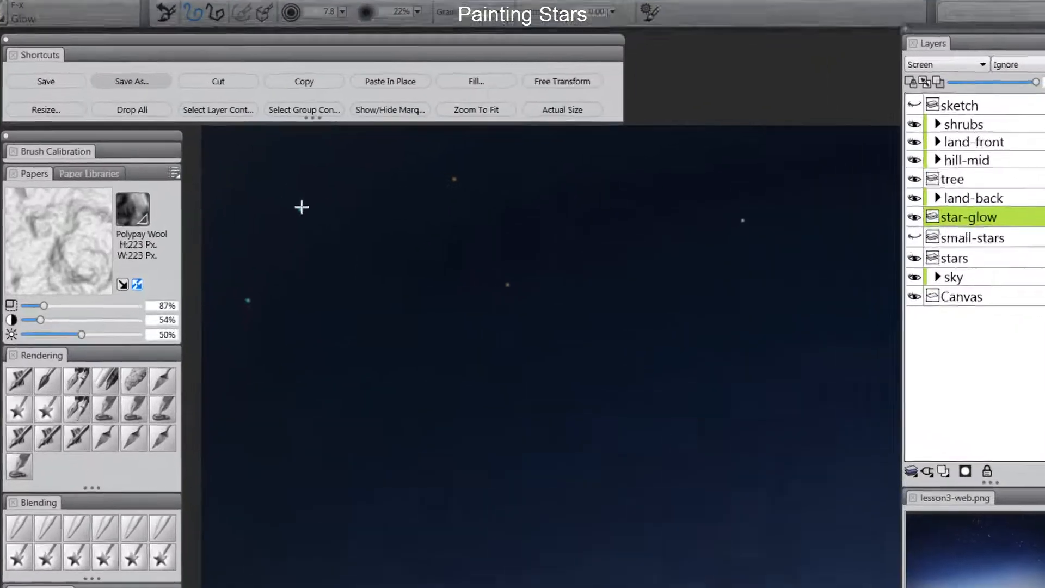
click(300, 207)
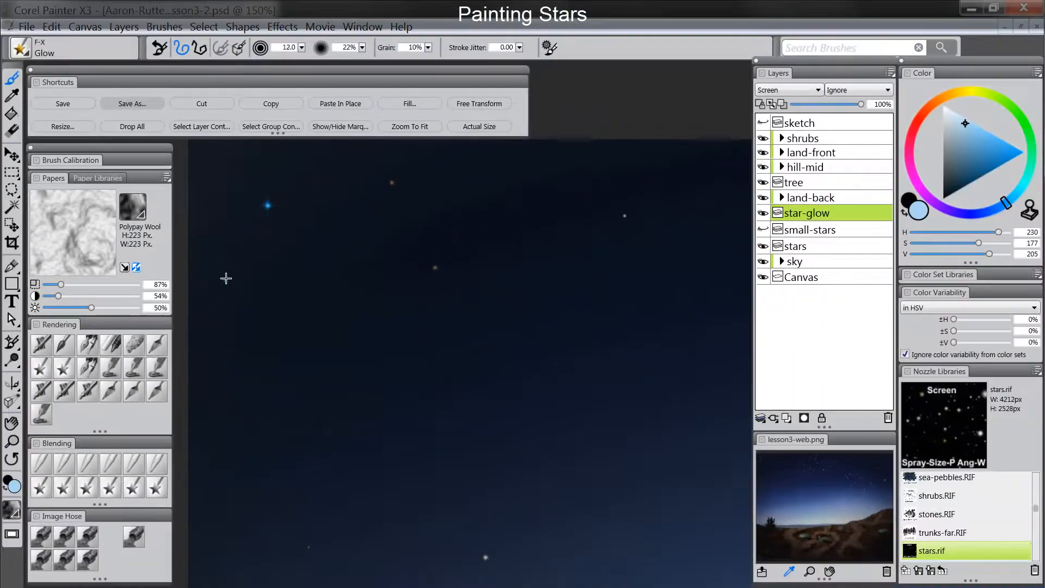
click(226, 278)
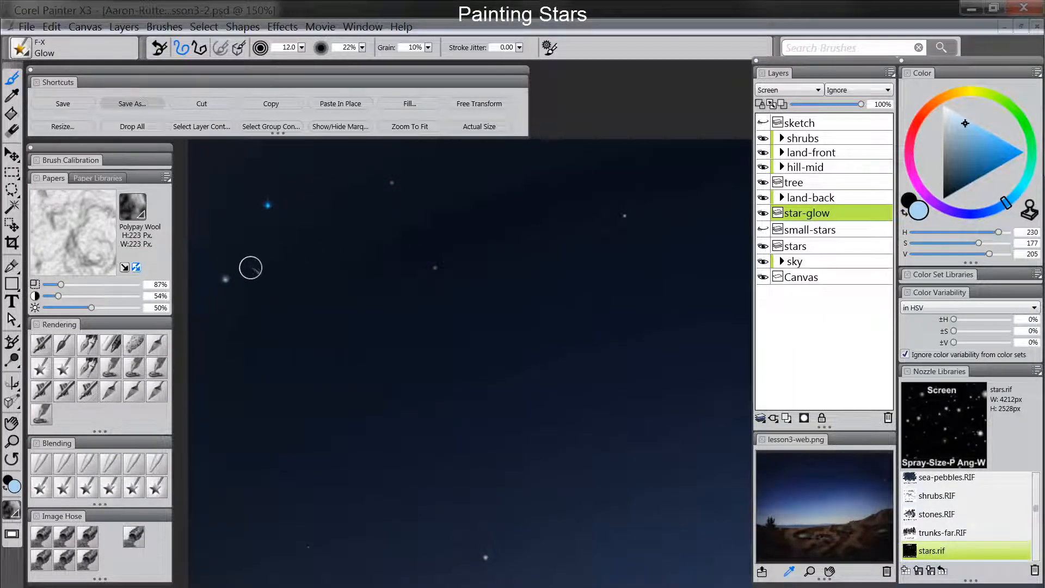
drag(225, 279, 227, 279)
Step: Paint dark blue (H 230, S 255, V 50) glows over the left star of the close pair and a faint star up and to its left
click(12, 441)
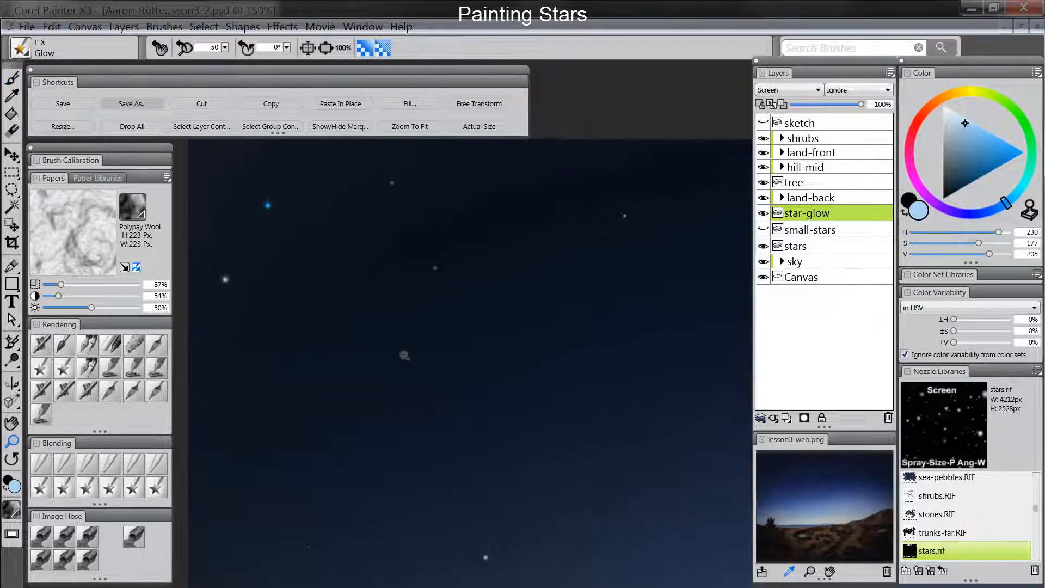
alt+click(536, 374)
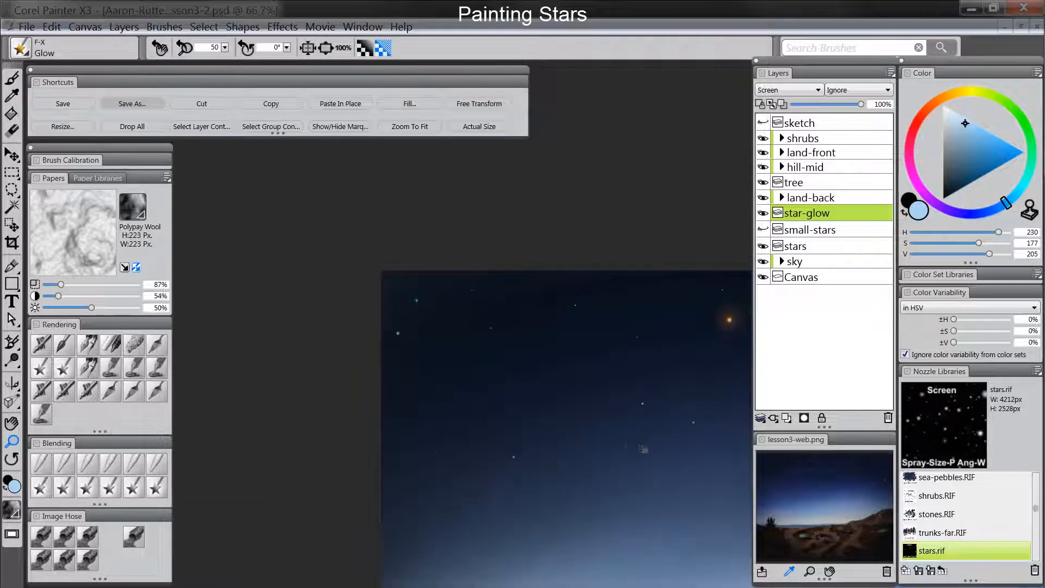
alt+click(567, 411)
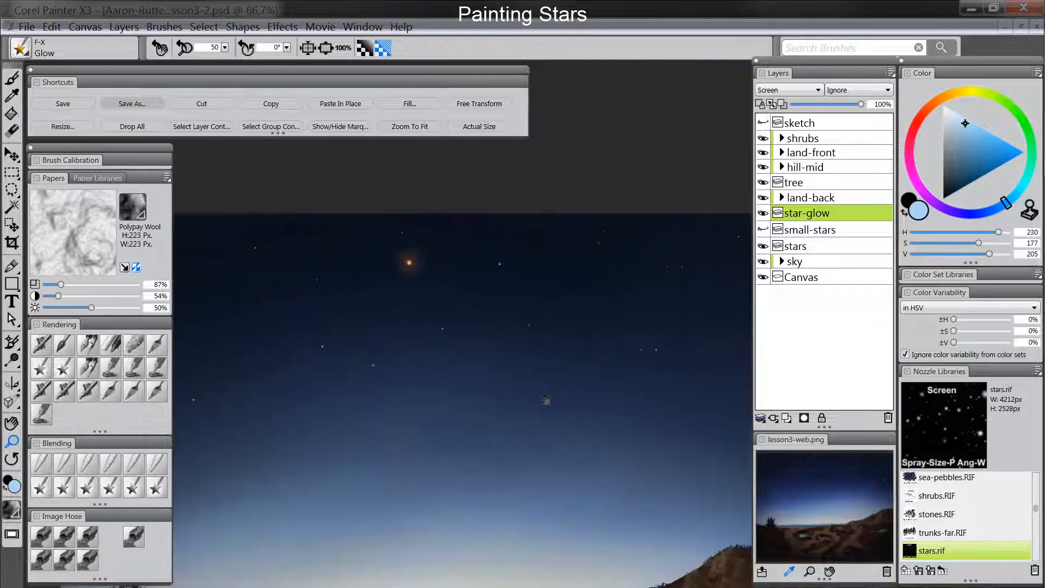
drag(546, 400, 448, 414)
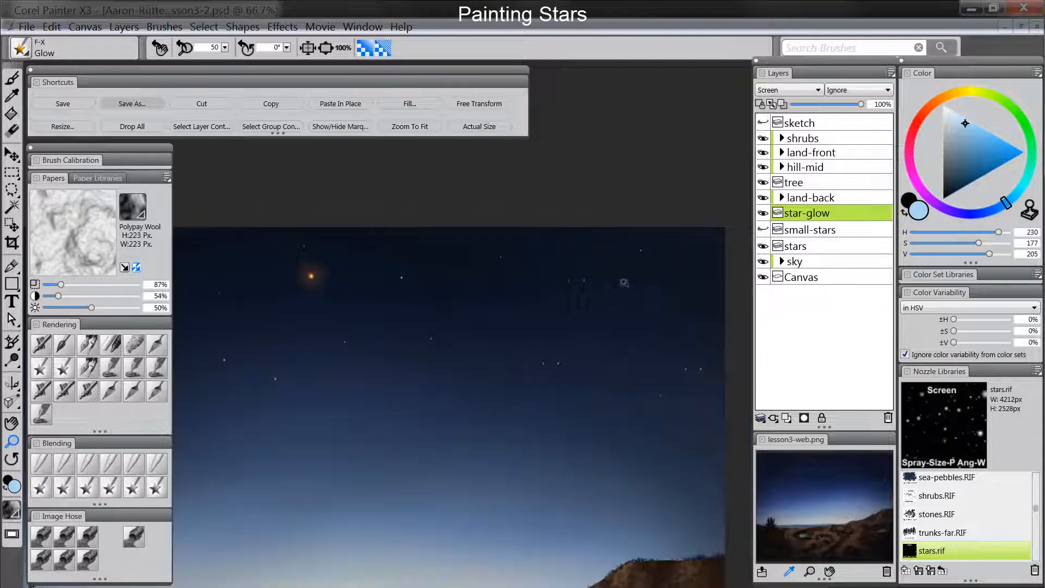
click(546, 366)
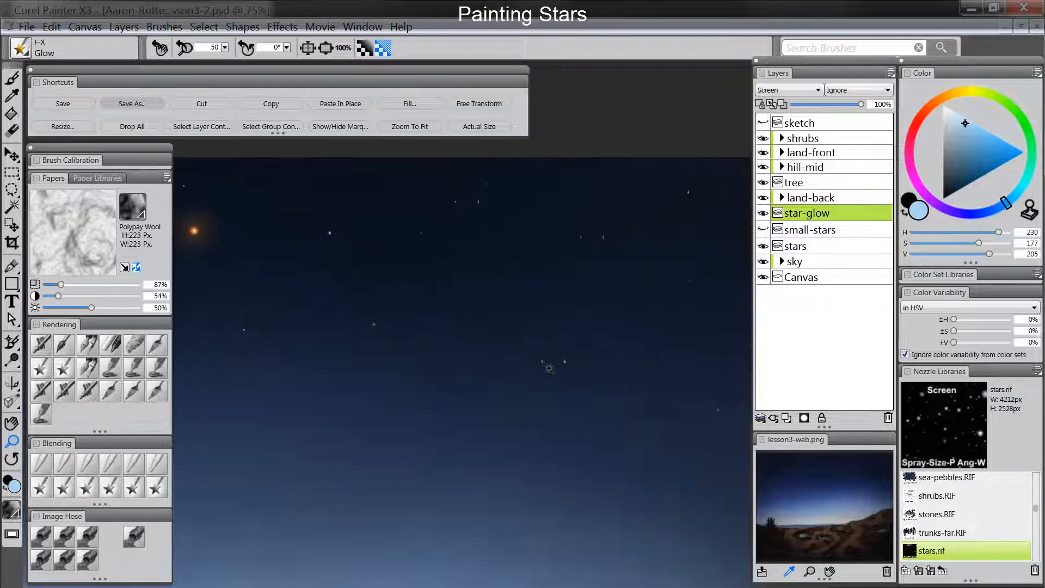
click(547, 369)
click(975, 180)
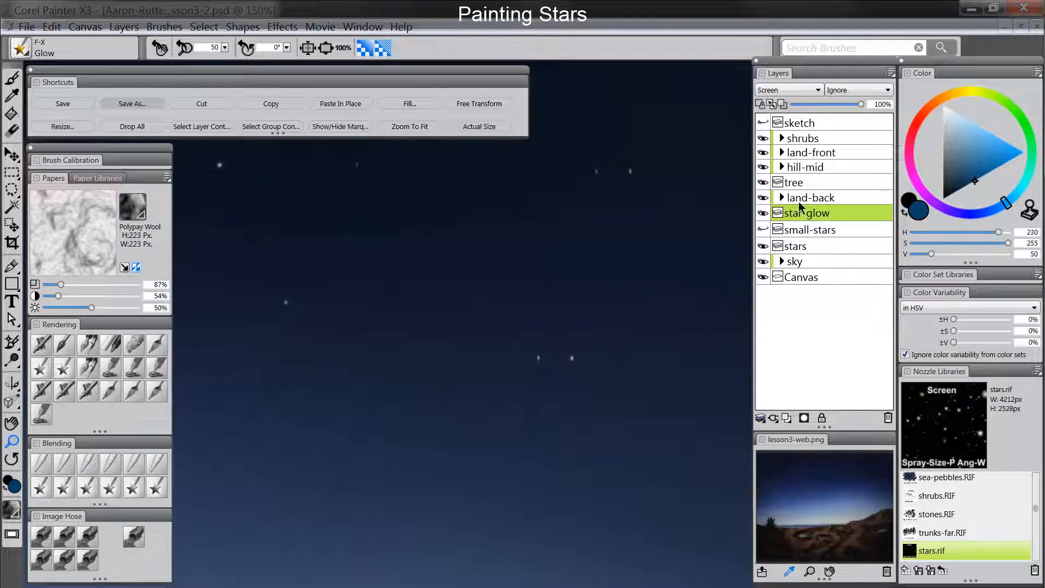
click(45, 367)
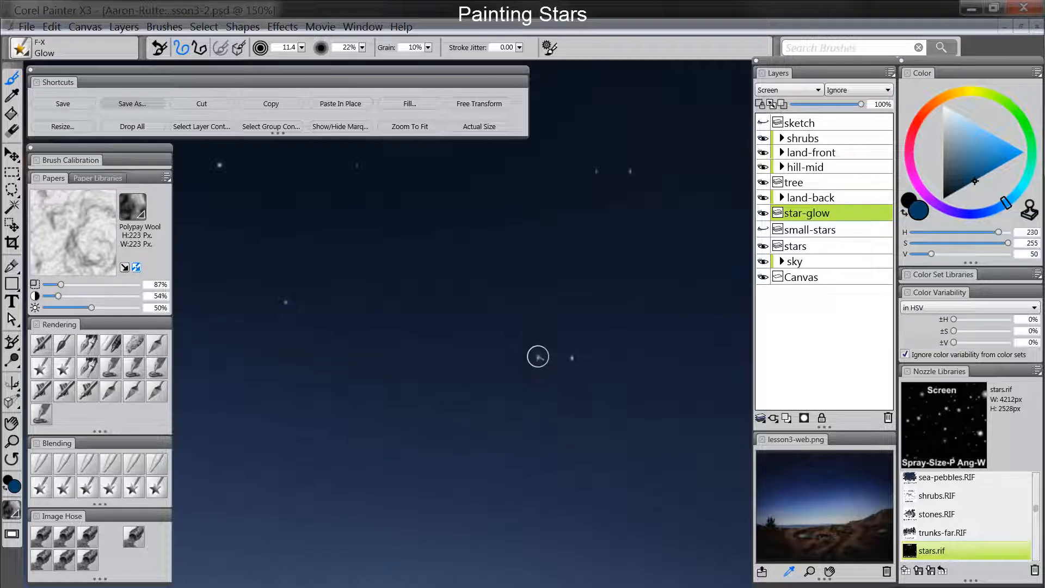
drag(539, 354, 536, 357)
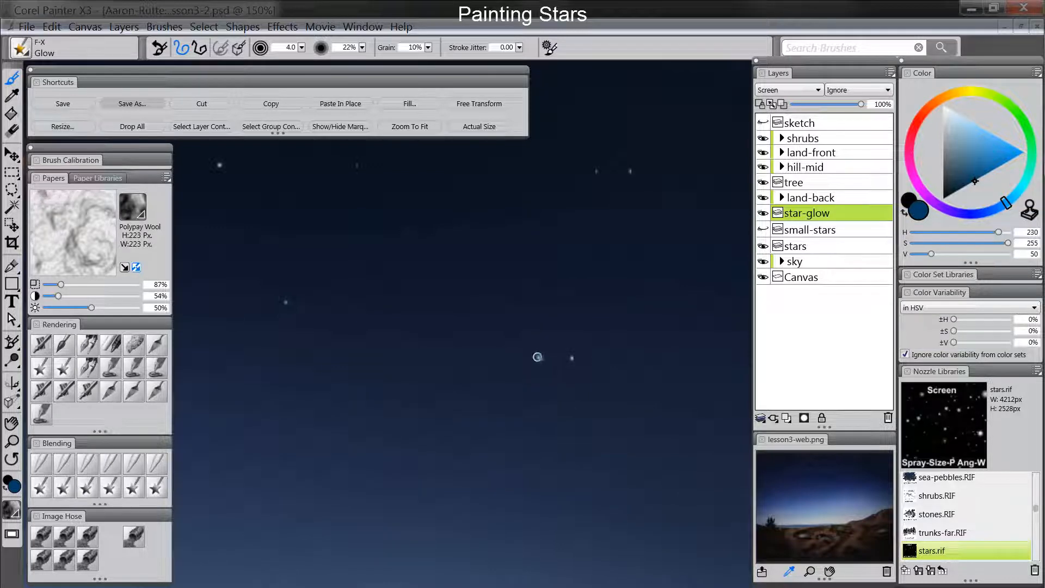
mouse_move(546, 351)
mouse_down()
mouse_move(546, 372)
mouse_move(537, 354)
mouse_up()
click(537, 357)
click(537, 357)
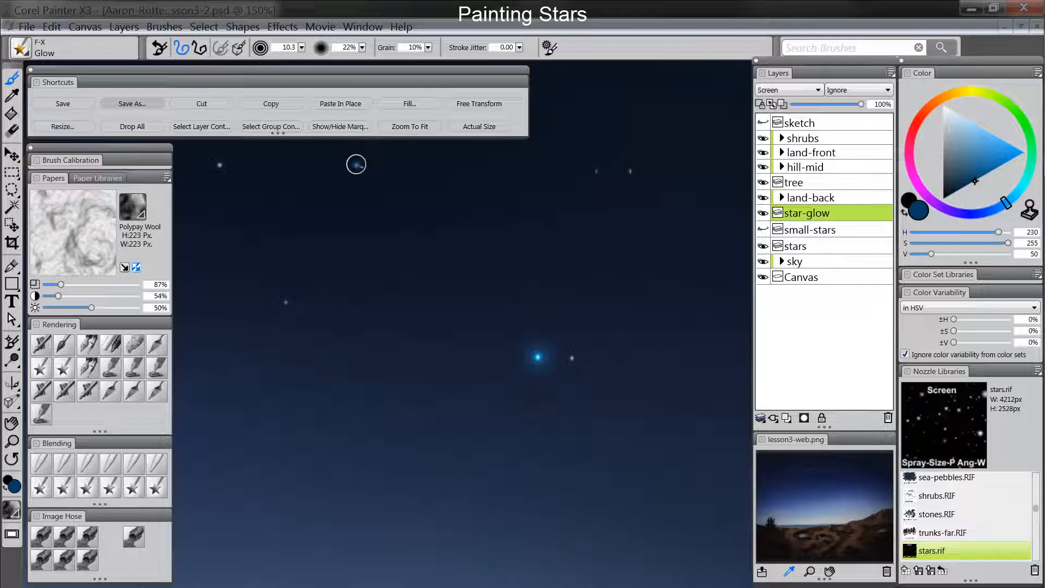
click(355, 163)
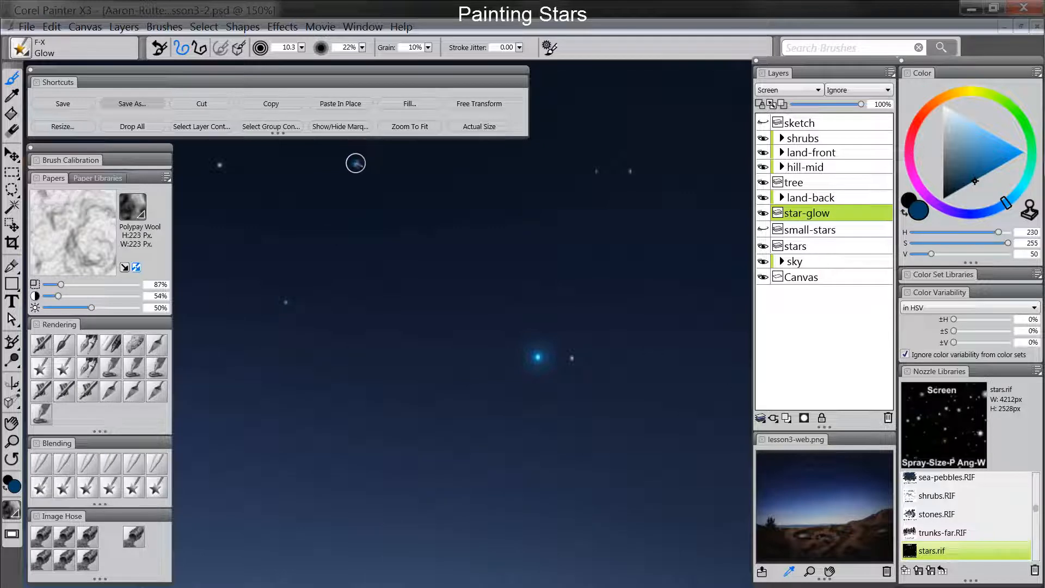
Step: Show the small-stars layer again and check the glowing stars across the whole painting
click(12, 441)
alt+click(537, 403)
alt+click(538, 404)
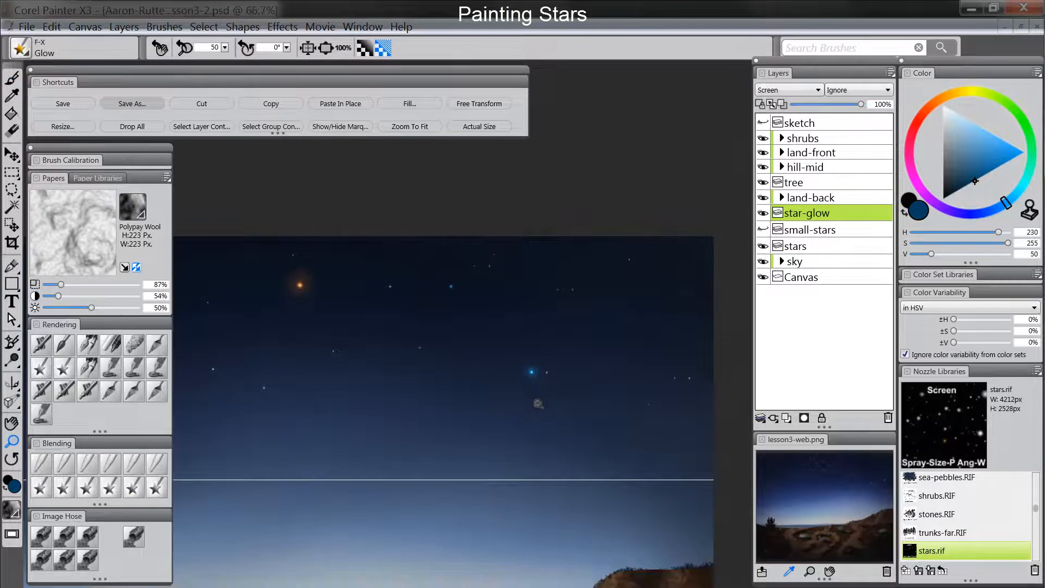
alt+click(538, 403)
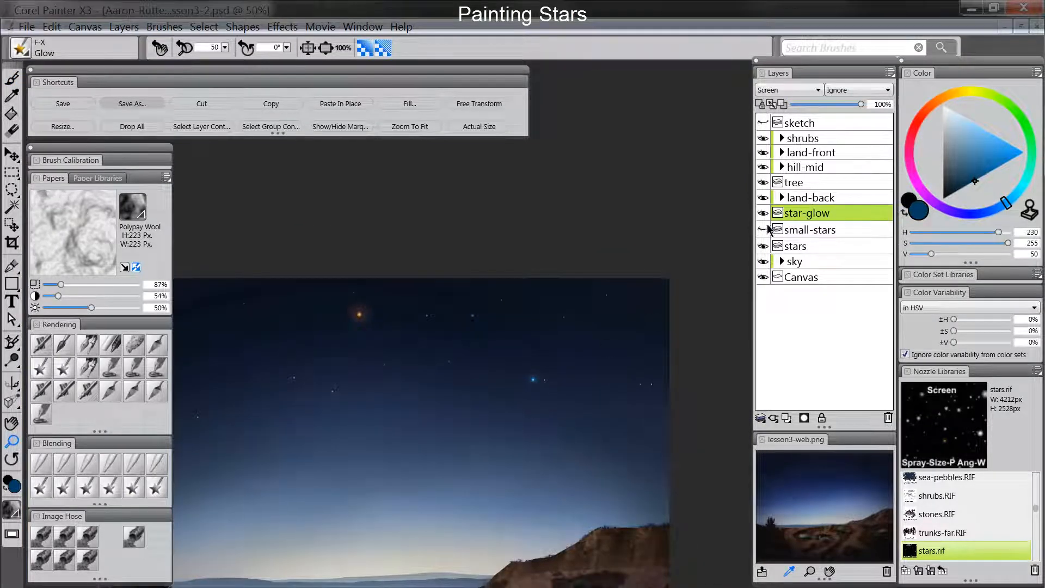
alt+click(562, 428)
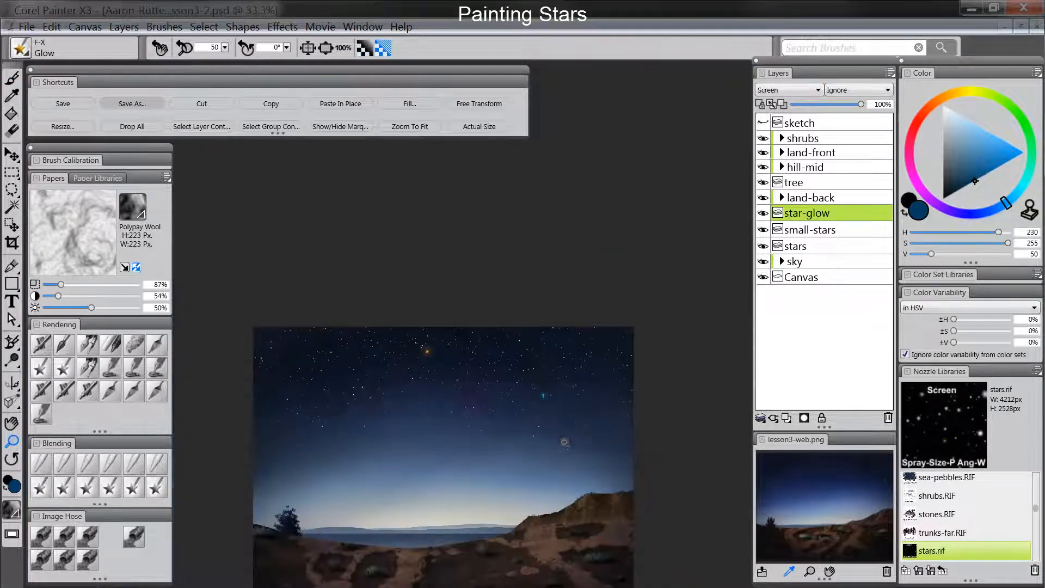
drag(548, 469, 582, 412)
click(560, 391)
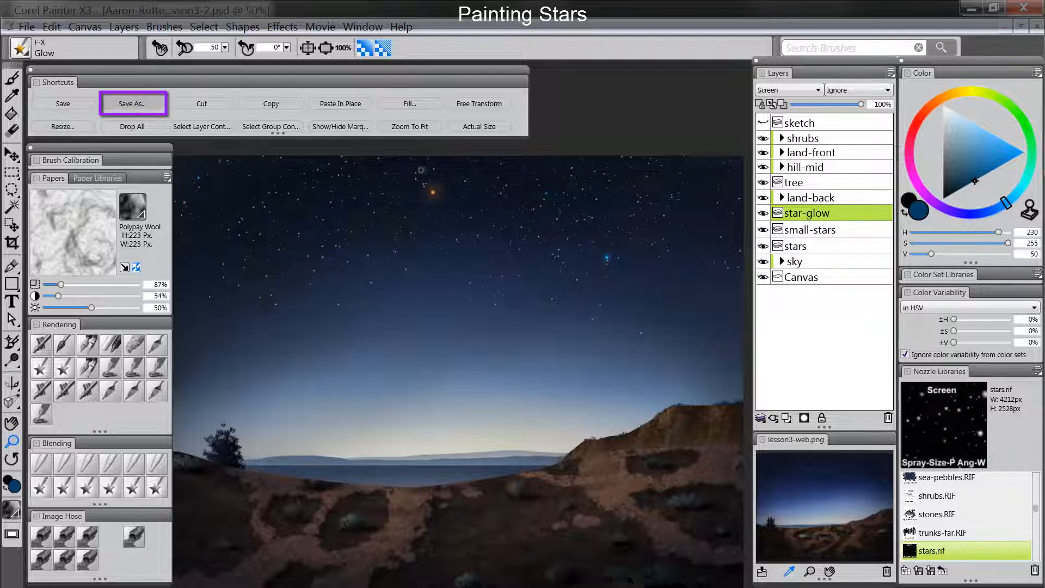
Step: Save the painting as a new Photoshop file in the lesson 3 folder, changing the file name's final number to 3
click(131, 104)
click(200, 278)
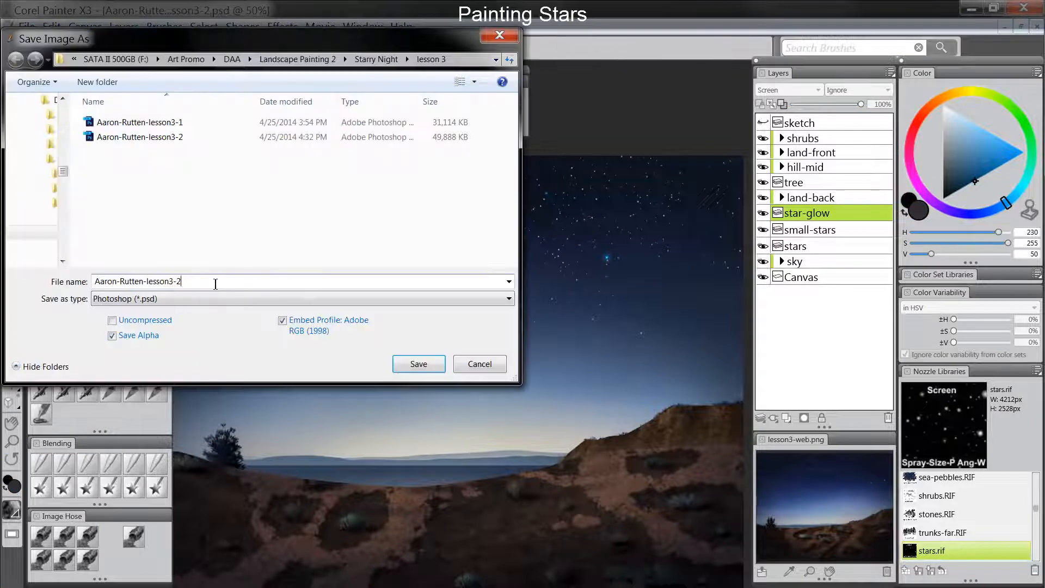
key(BackSpace)
text(3)
key(Return)
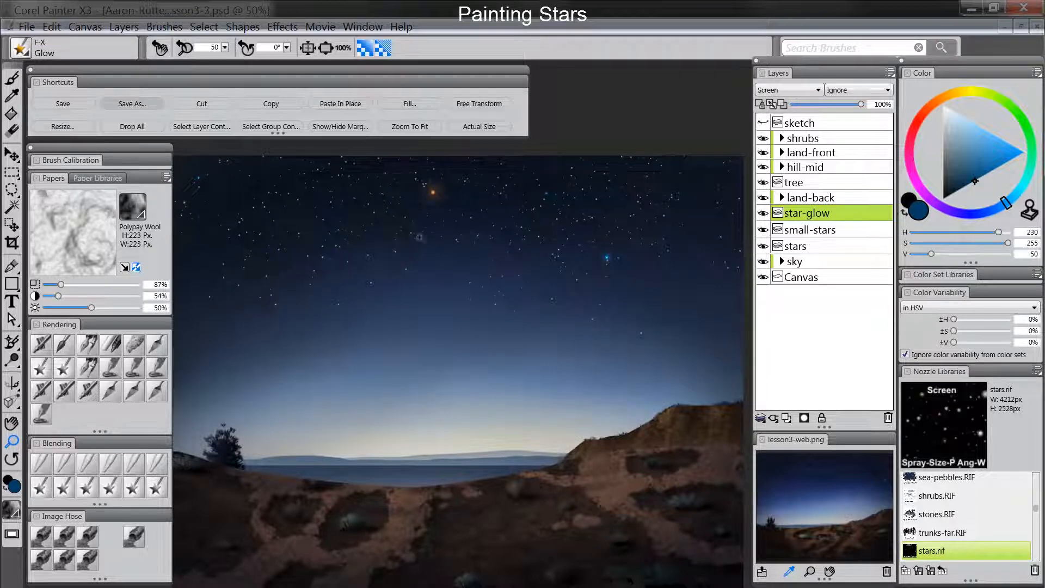
Step: Merge the star-glow, small-stars and stars layers into one layer
shift+click(816, 246)
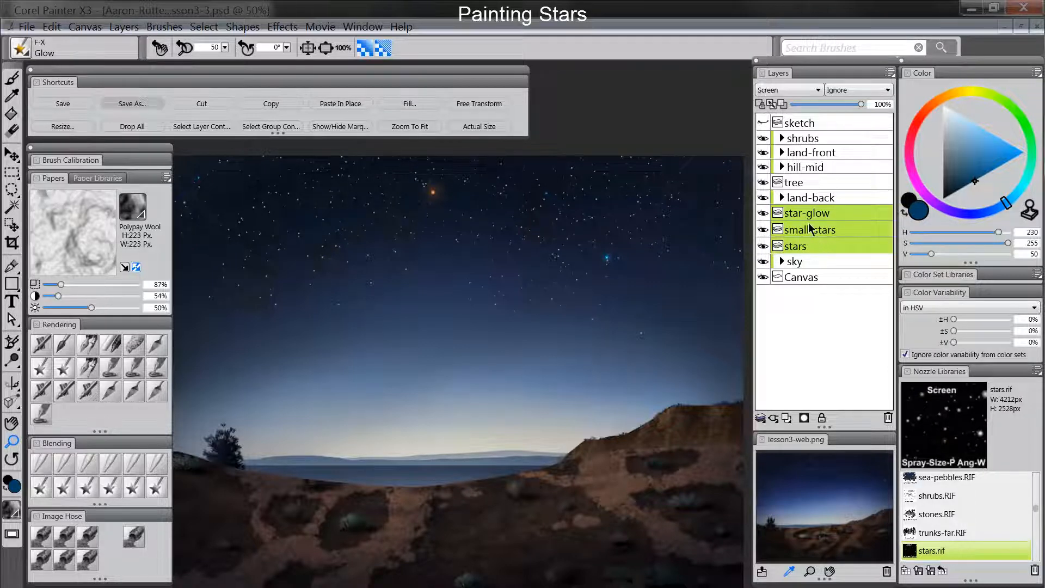
key(ctrl+e)
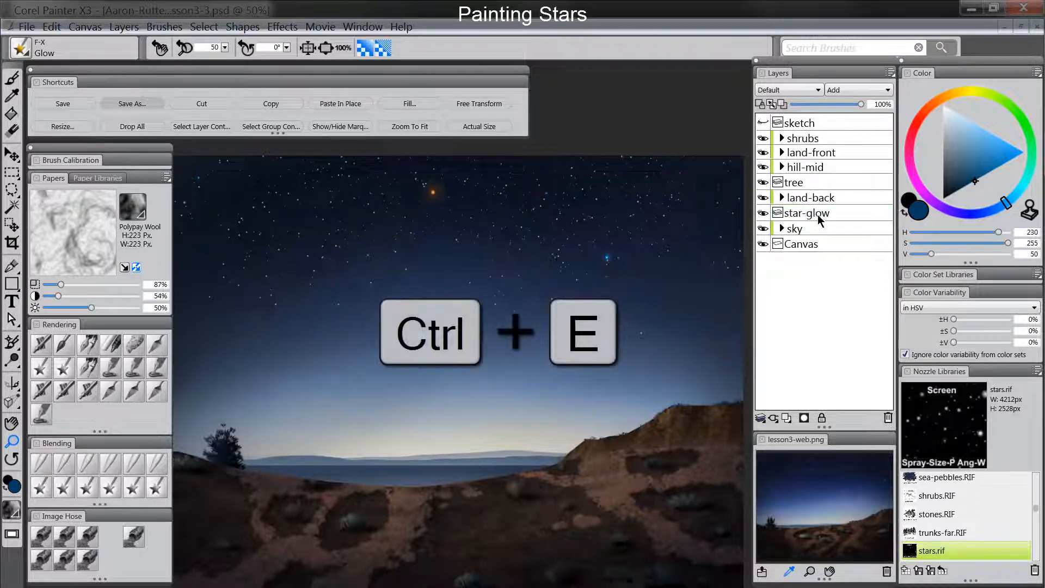
Step: Rename the merged star-glow layer to stars and set its composite method to Screen
click(806, 215)
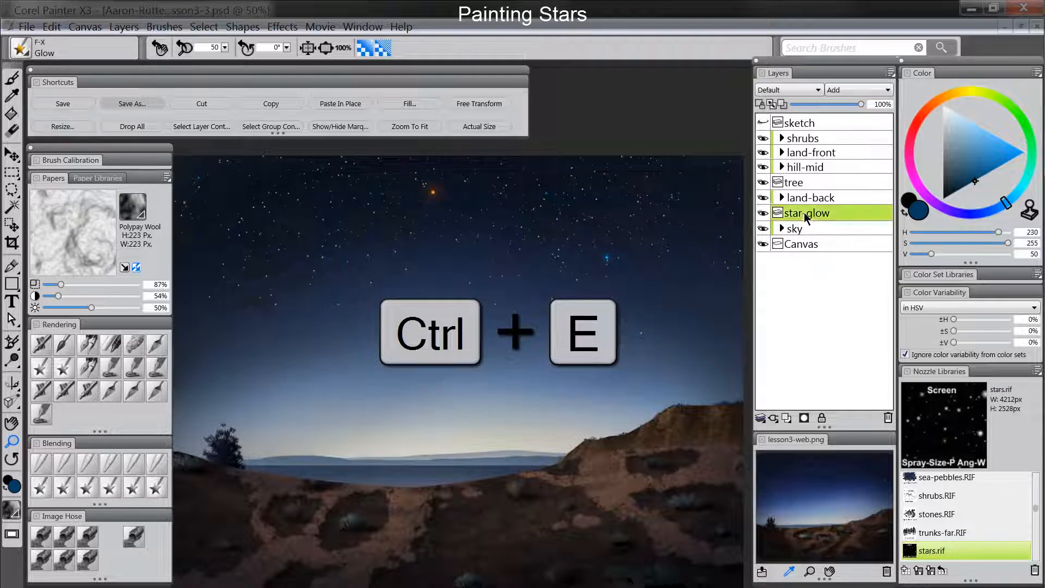
double_click(829, 214)
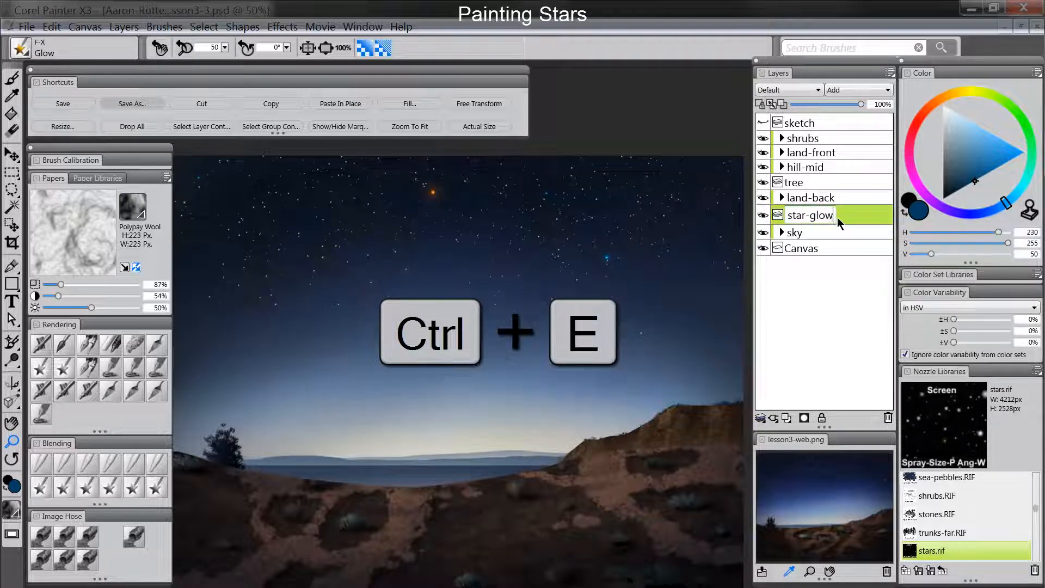
key(BackSpace)
key(BackSpace)
key(BackSpace)
text(stars)
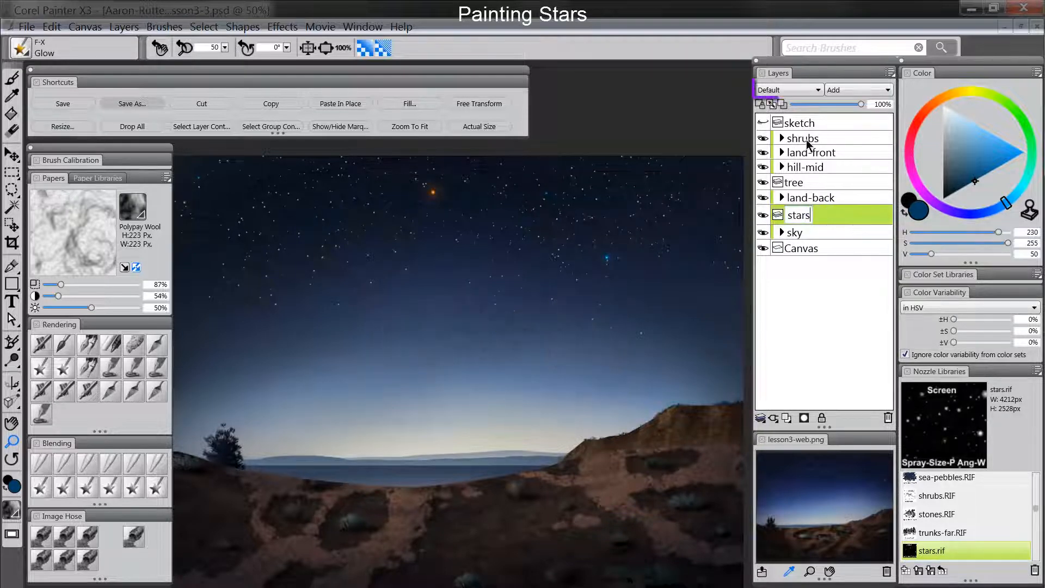
click(792, 86)
click(789, 198)
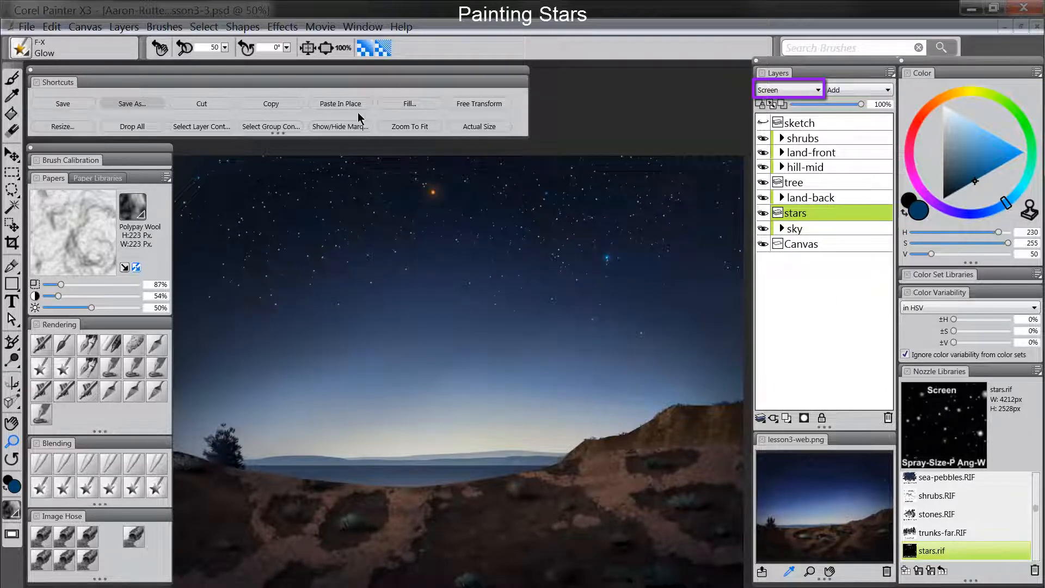
Step: Apply a Zoom Blur with a reduced amount to the stars layer, centred in the middle of the painting
click(283, 26)
mouse_move(430, 115)
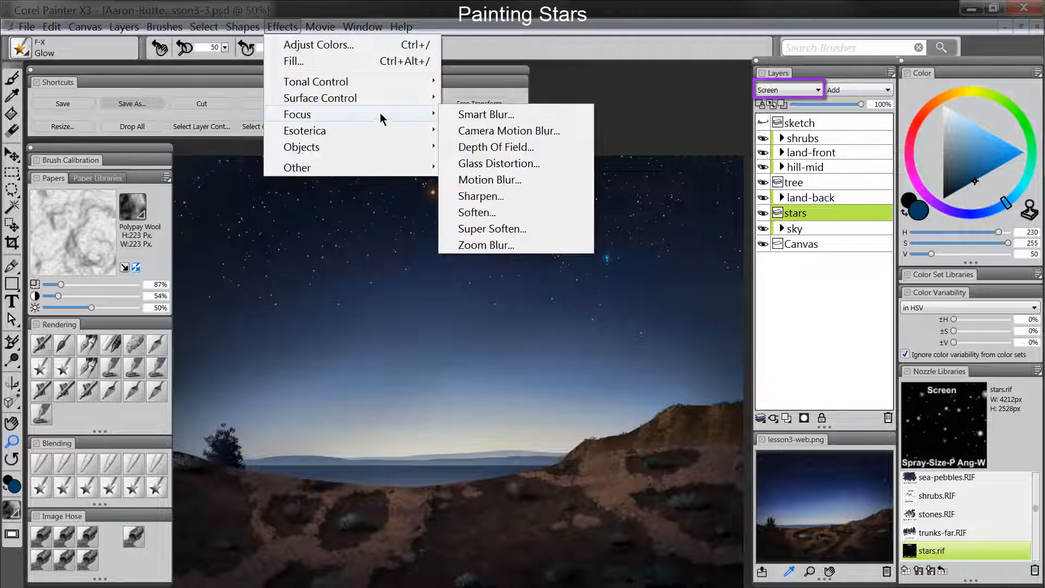
click(497, 248)
click(471, 289)
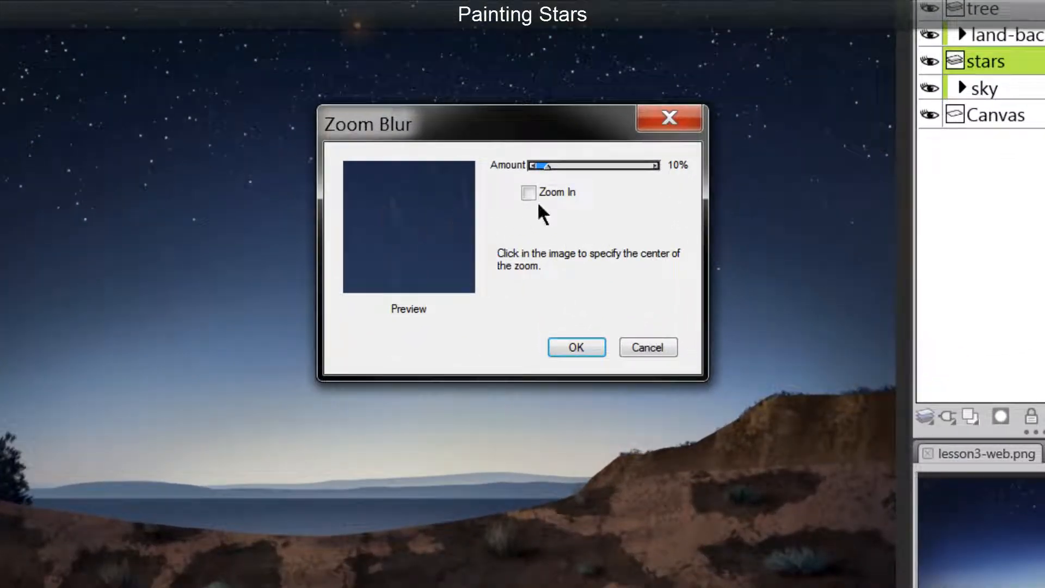
drag(547, 165, 537, 165)
click(578, 347)
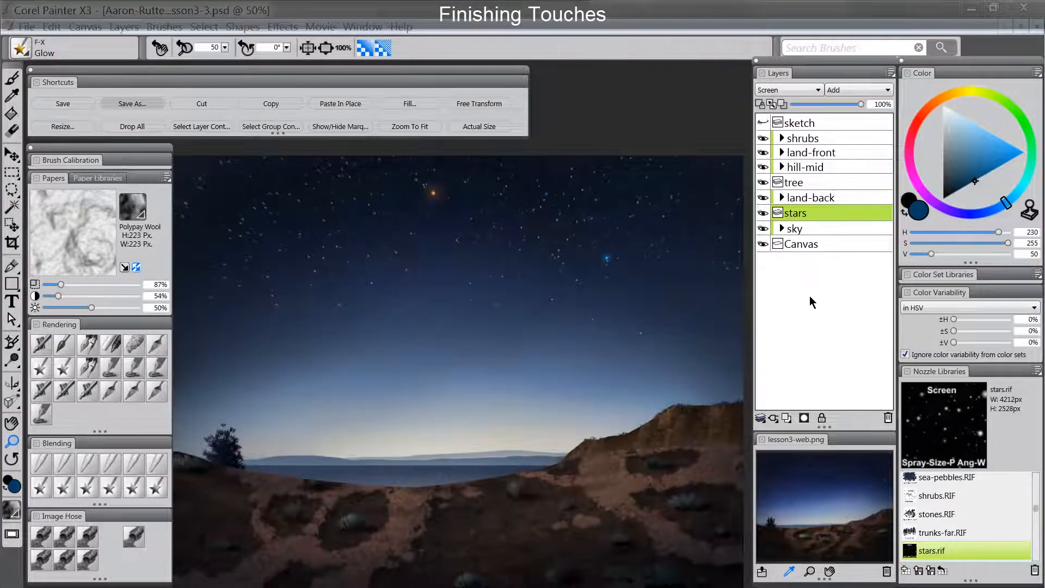
Step: Add a new layer beneath the sketch layer, name it tint and set its composite method to Multiply
click(808, 283)
click(787, 418)
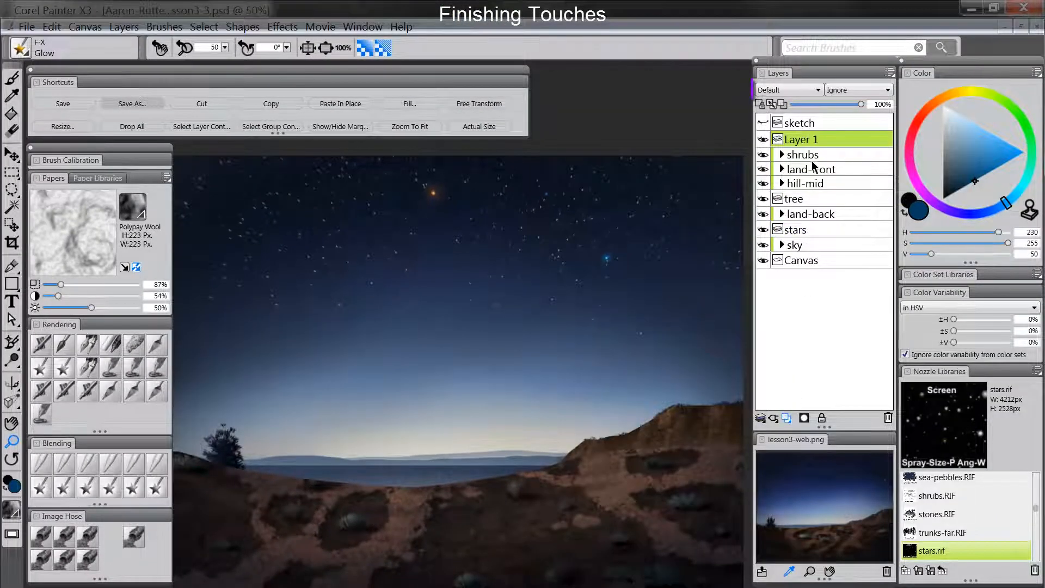
double_click(809, 140)
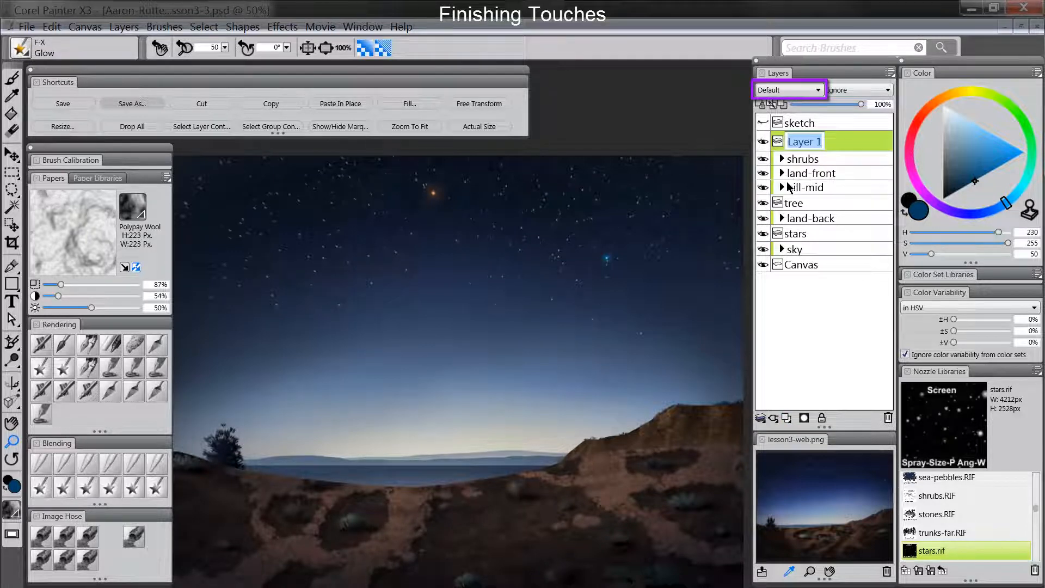
text(tint)
key(Return)
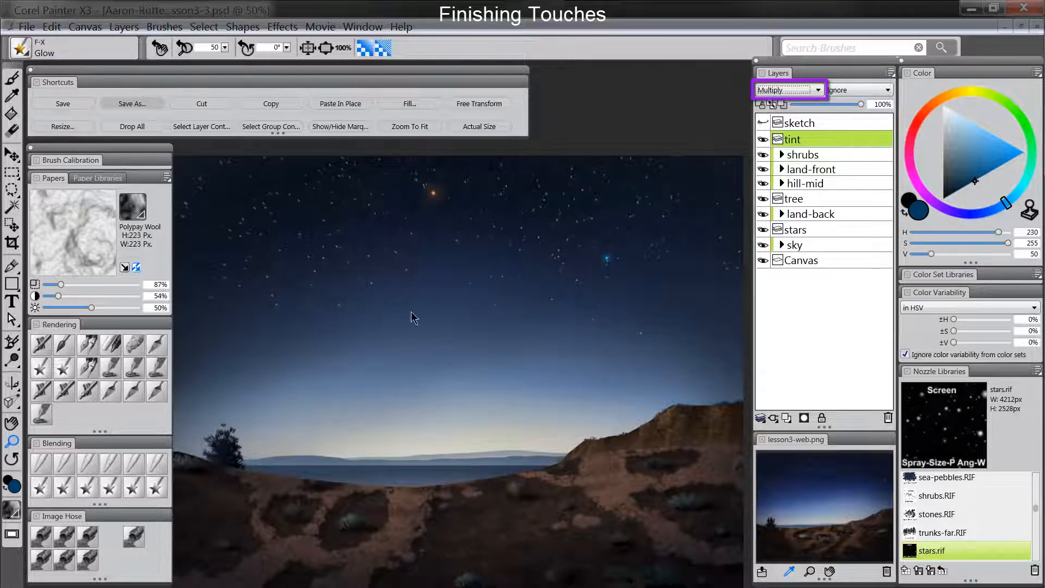
Step: Fill the tint layer with a dark blue sampled from the sky and set the layer's opacity to 6%
click(45, 346)
alt+click(380, 302)
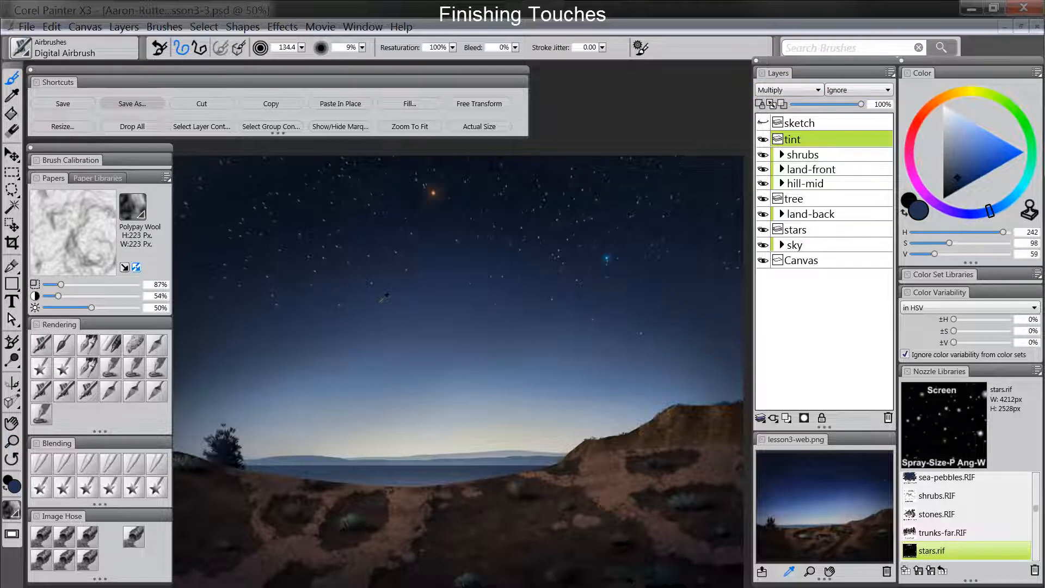
drag(380, 303, 377, 336)
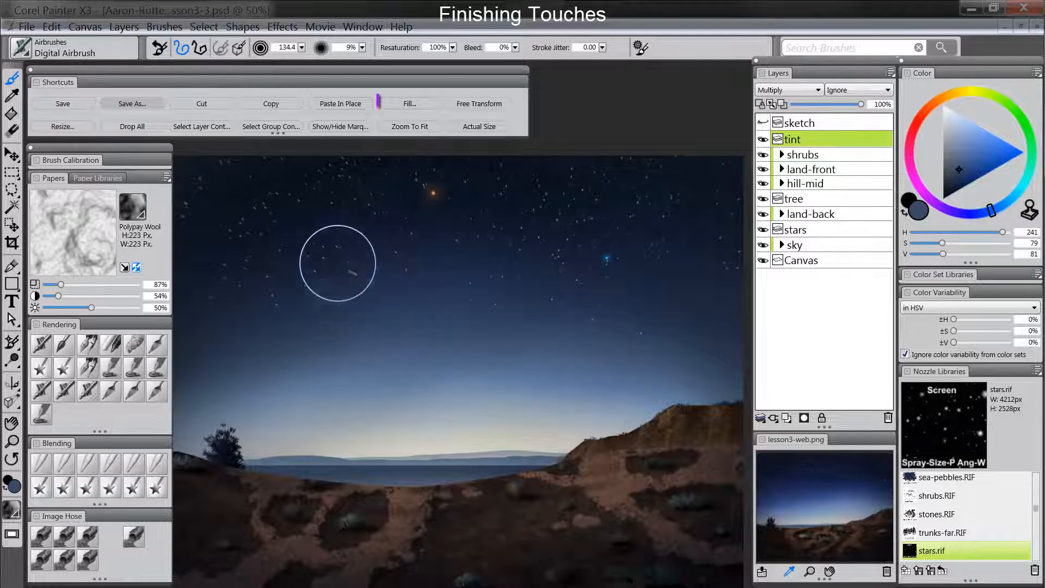
click(410, 103)
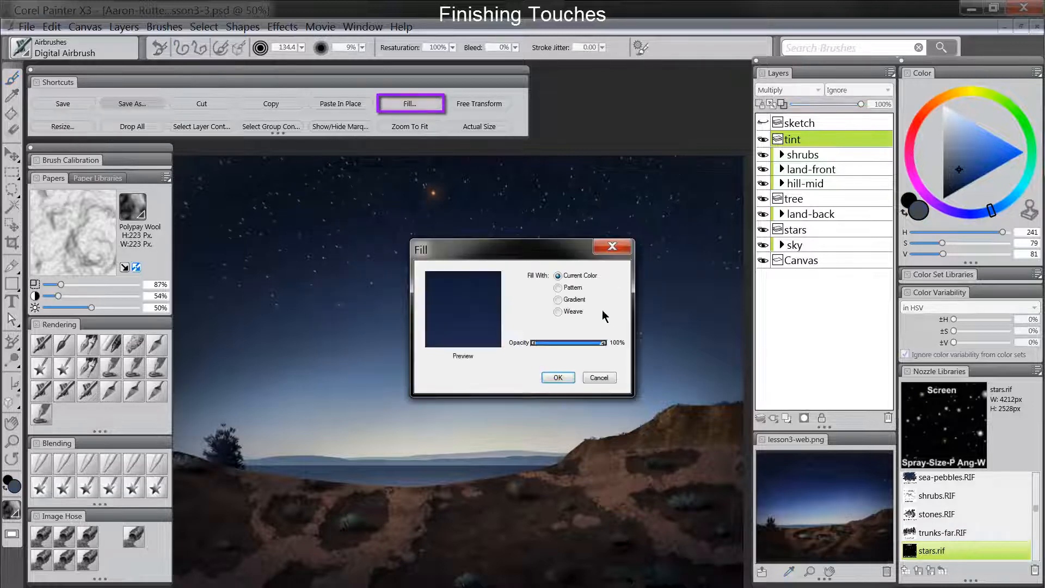
click(557, 377)
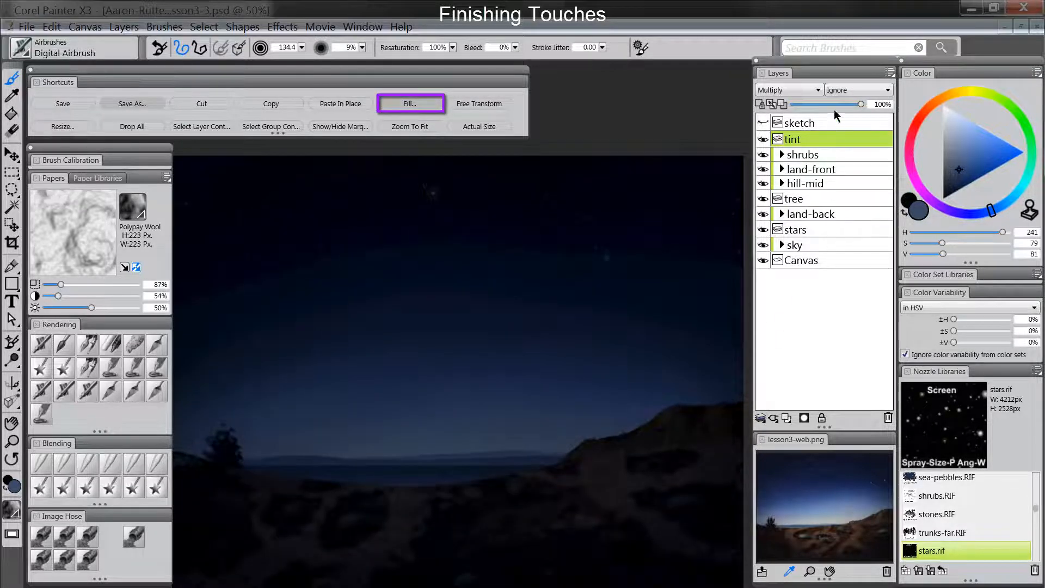
drag(815, 103, 800, 107)
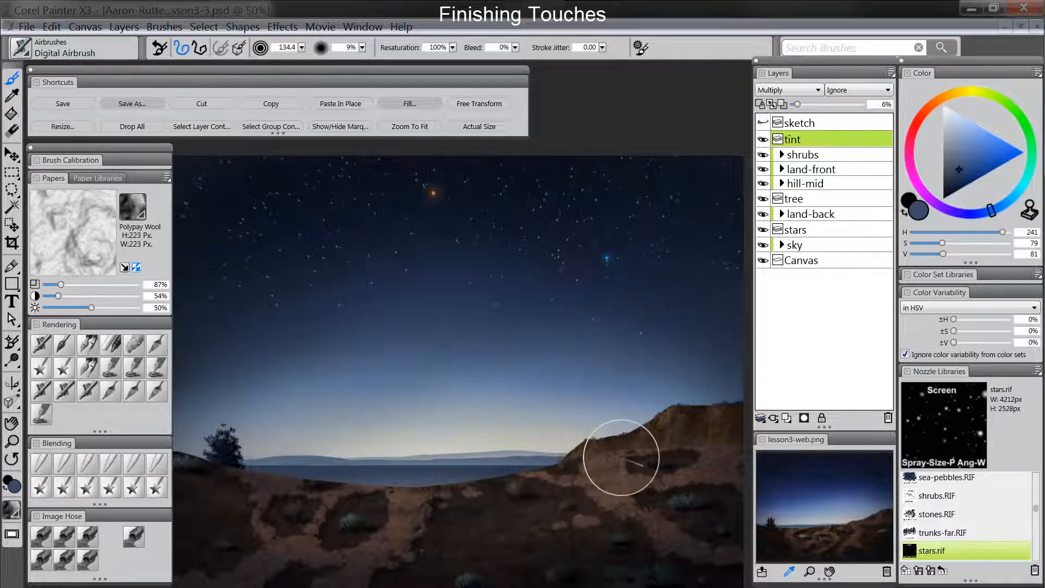
Step: Add a new layer above tint, name it vignette and set its composite method to Multiply
click(787, 418)
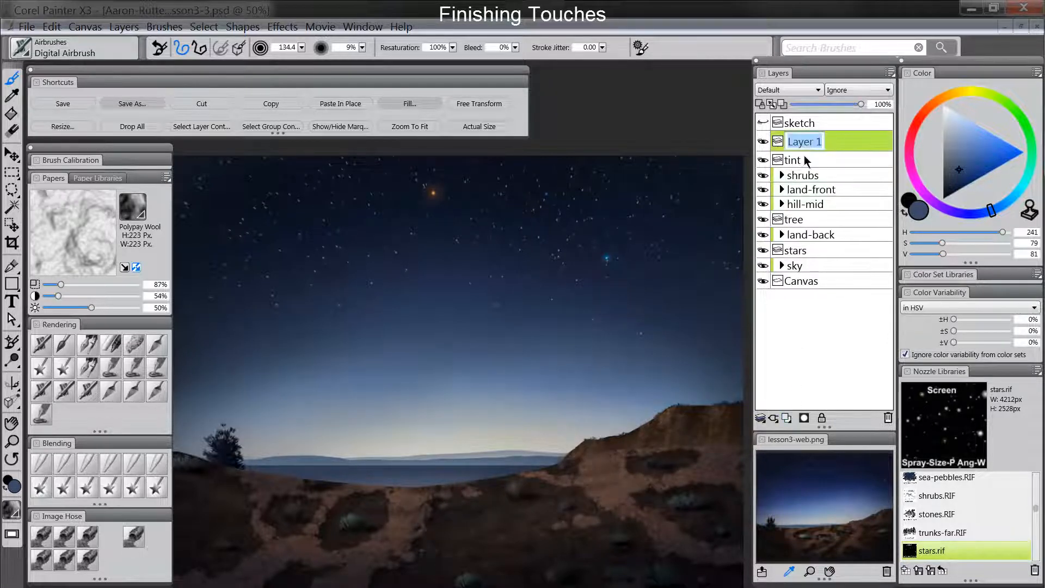
text(vignette)
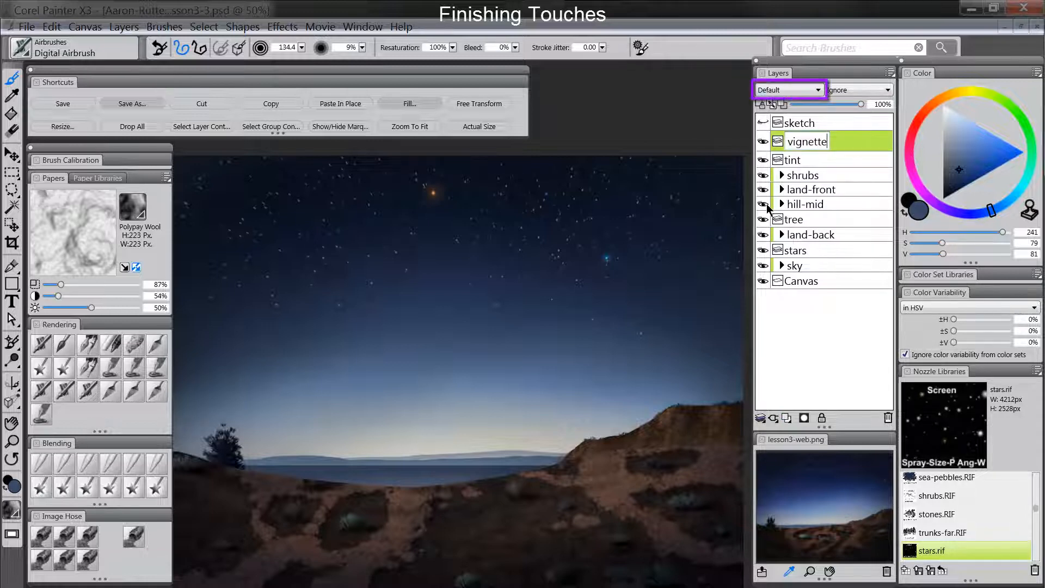
click(795, 89)
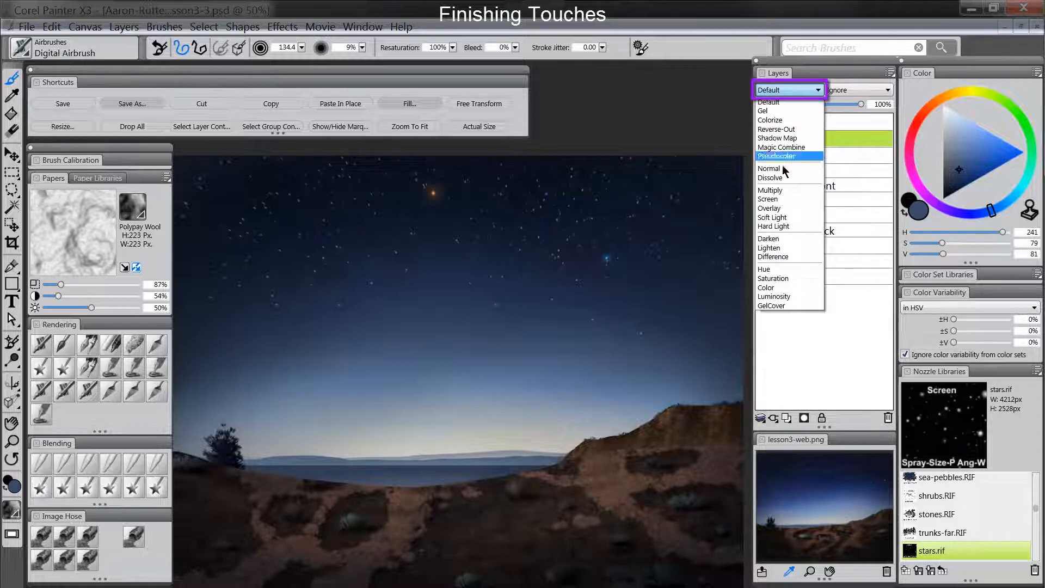
click(779, 189)
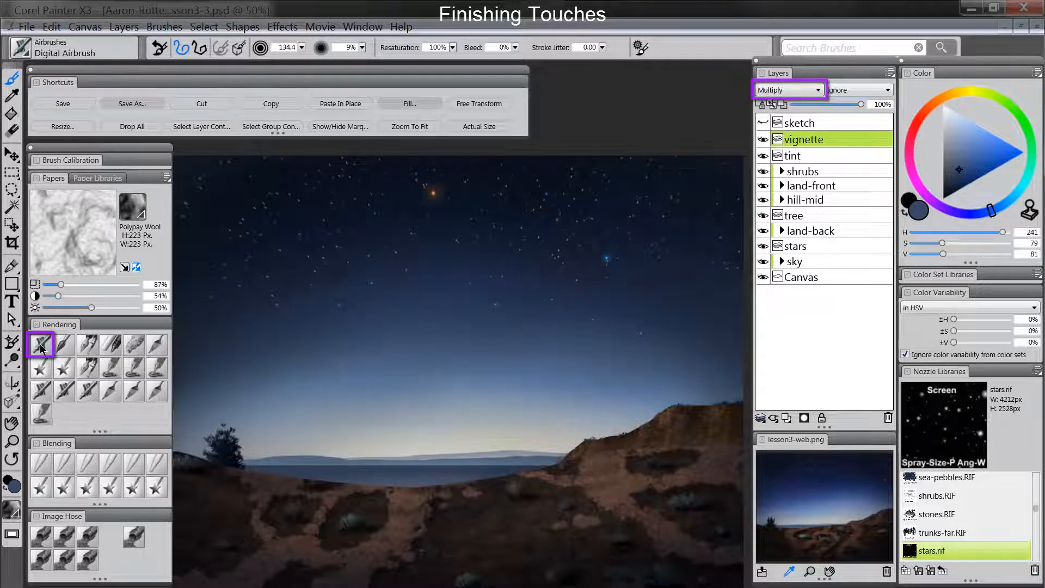
Step: Darken the painting's edges with the Digital Airbrush on the vignette layer and set the layer's opacity to 73%
key(Tab)
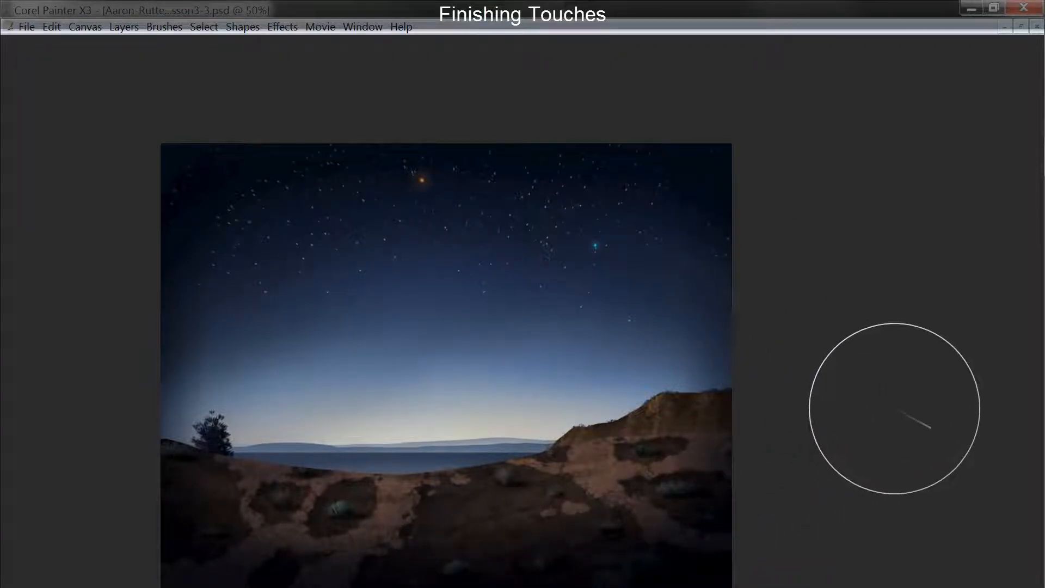
key(Tab)
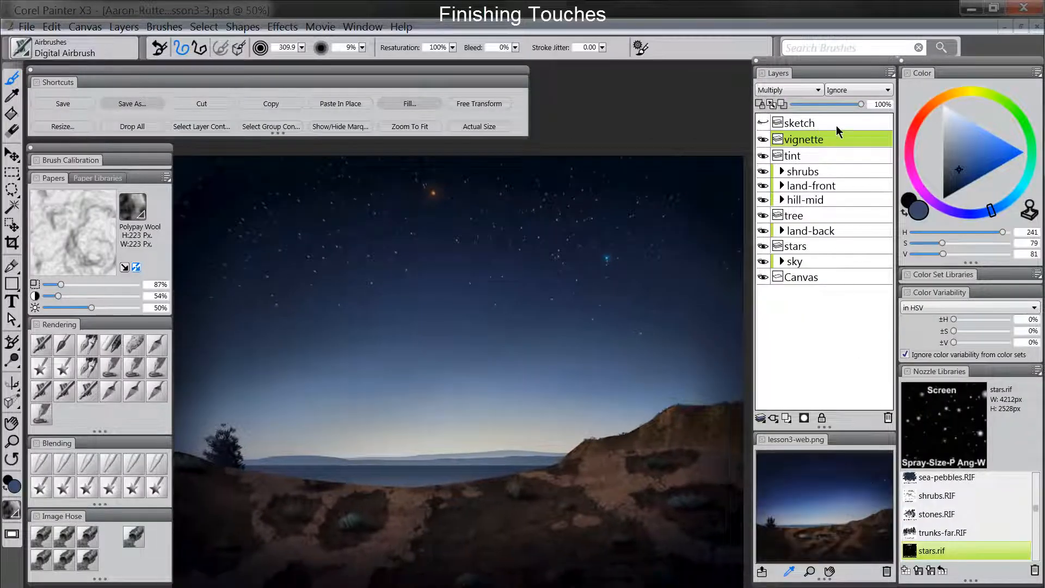
drag(847, 106, 842, 106)
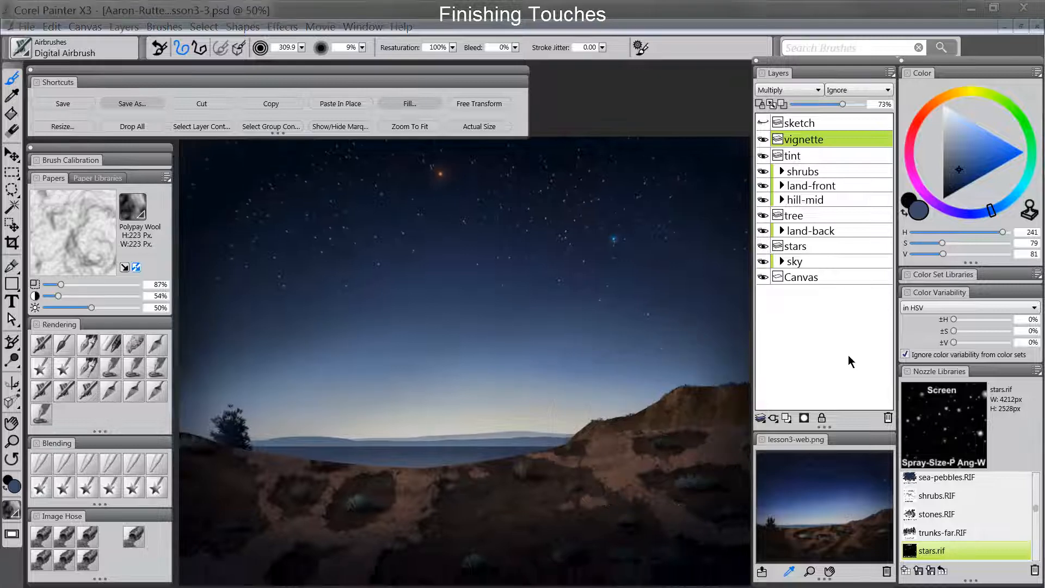
Step: Add a new layer above vignette, name it value-check and set its composite method to Color
click(786, 418)
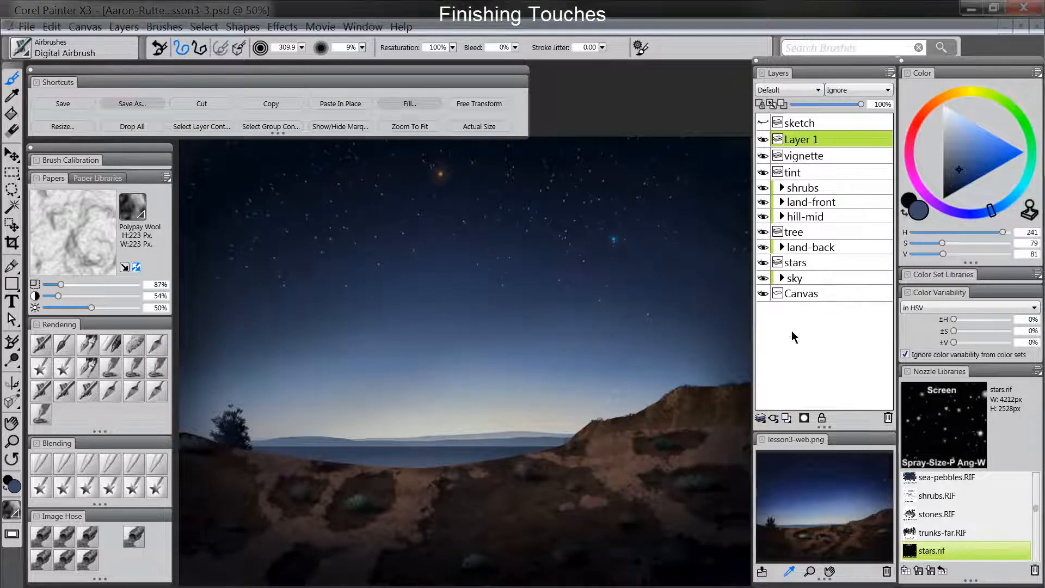
double_click(802, 141)
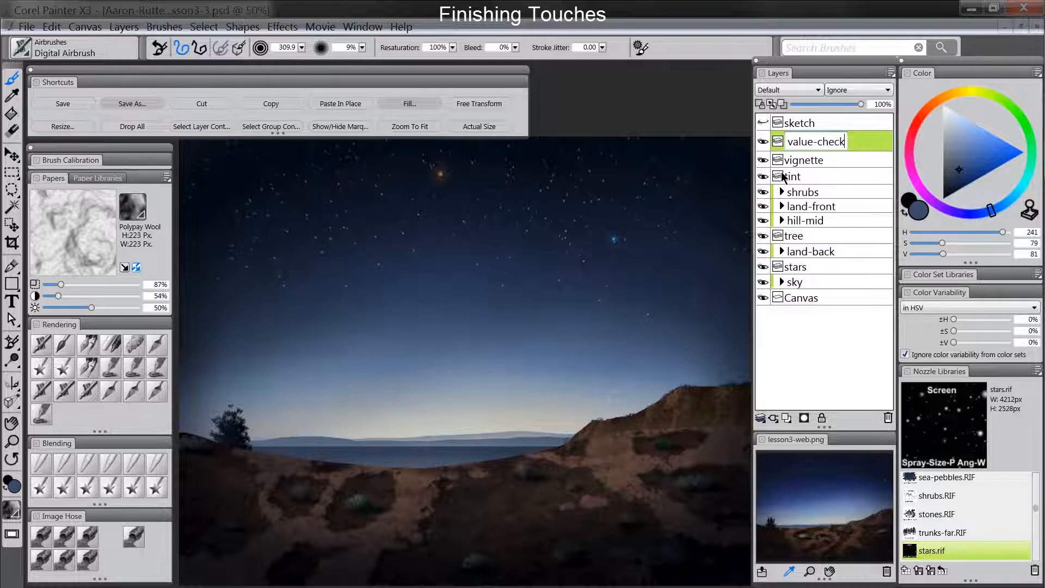
text(value-check)
key(Return)
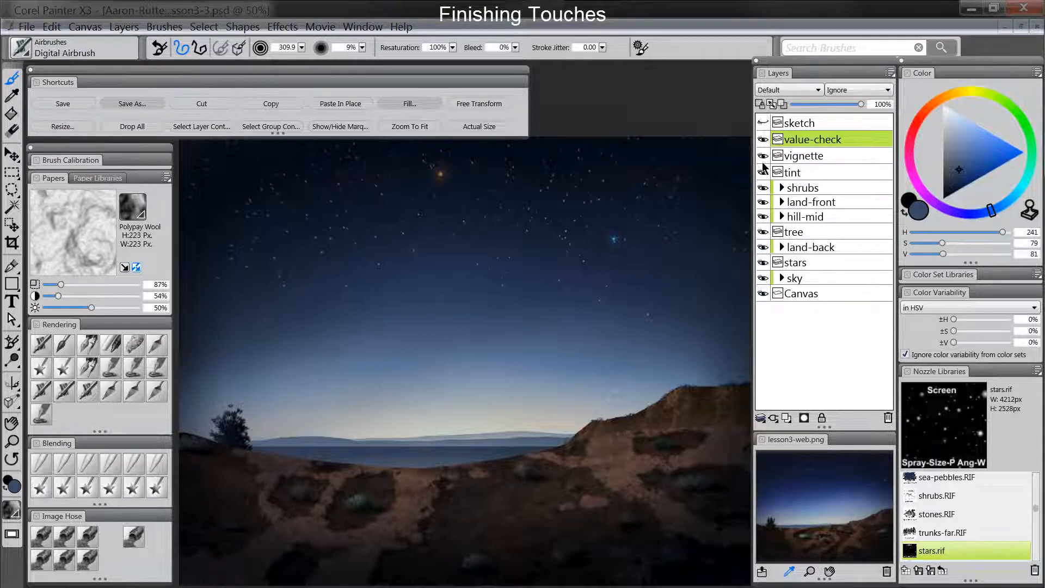
click(801, 90)
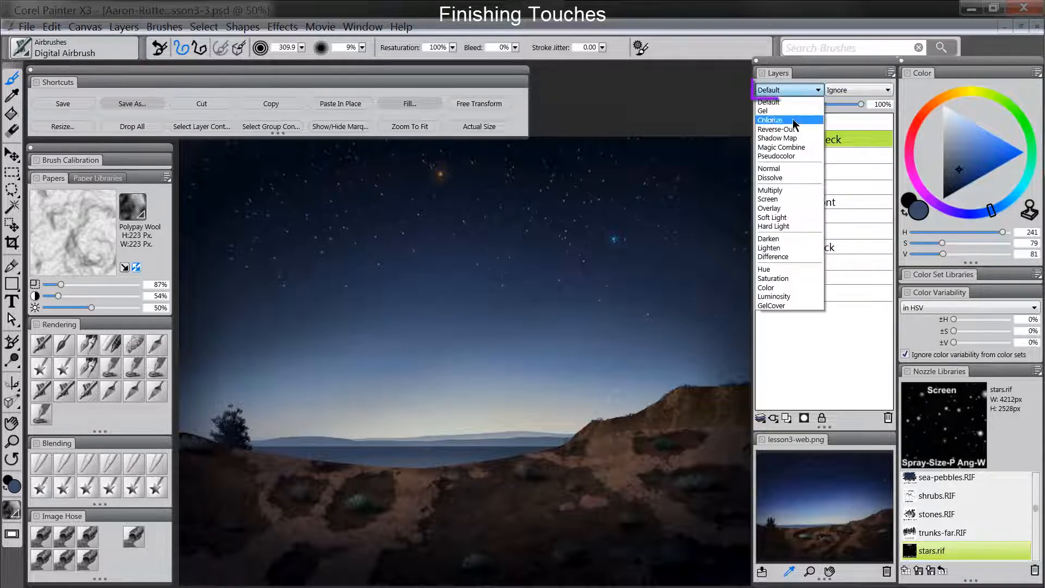
click(770, 287)
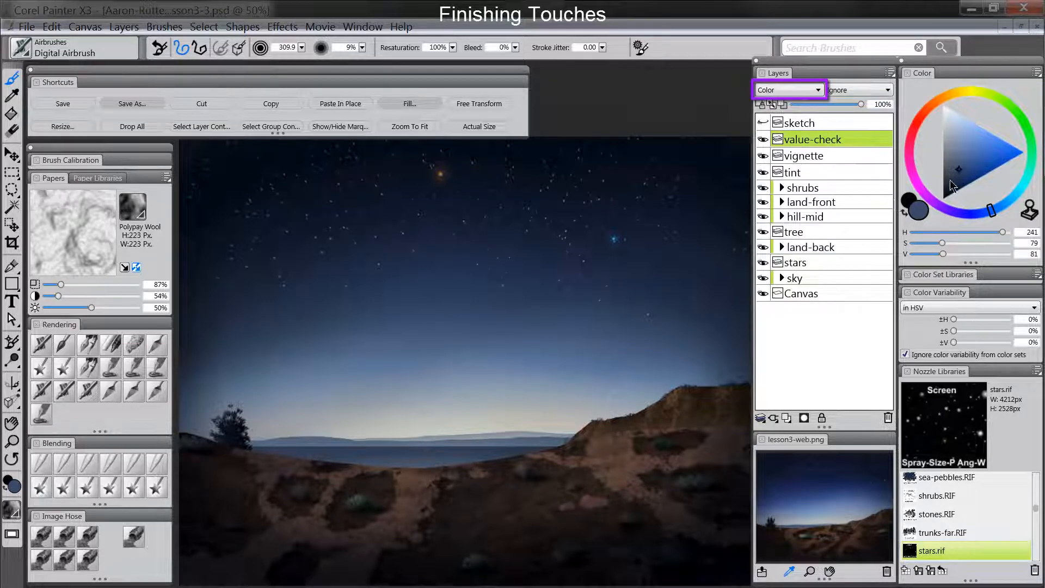
Step: Choose black and fill the value-check layer with it at 100% opacity to view the painting in greyscale
drag(951, 185, 932, 235)
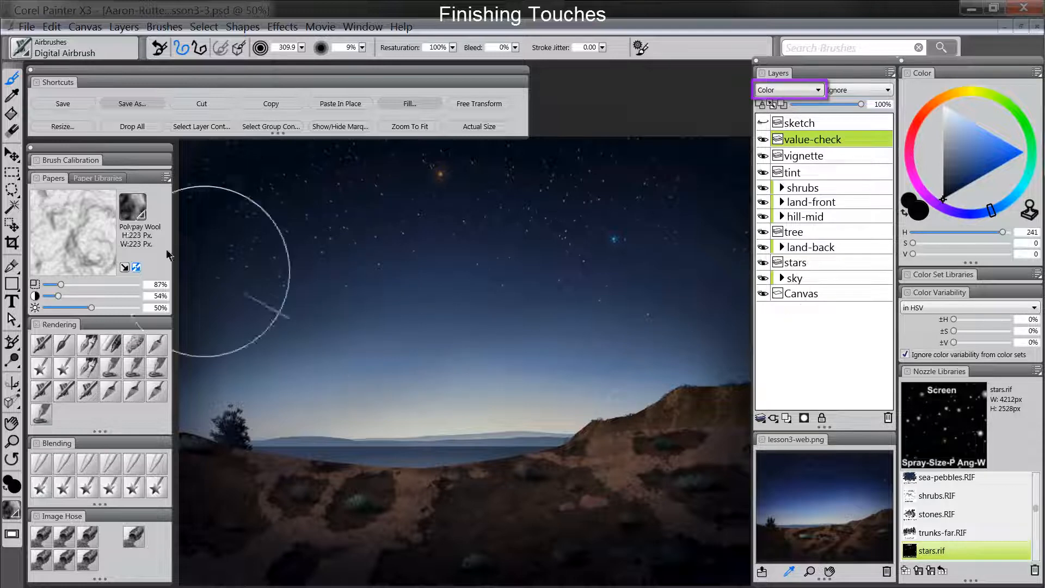
click(424, 106)
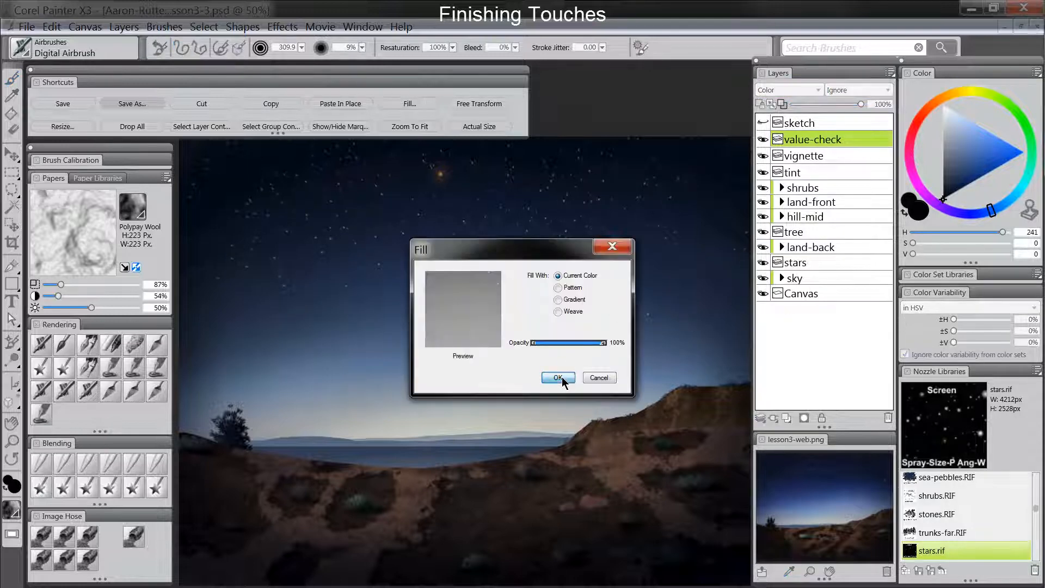
click(561, 379)
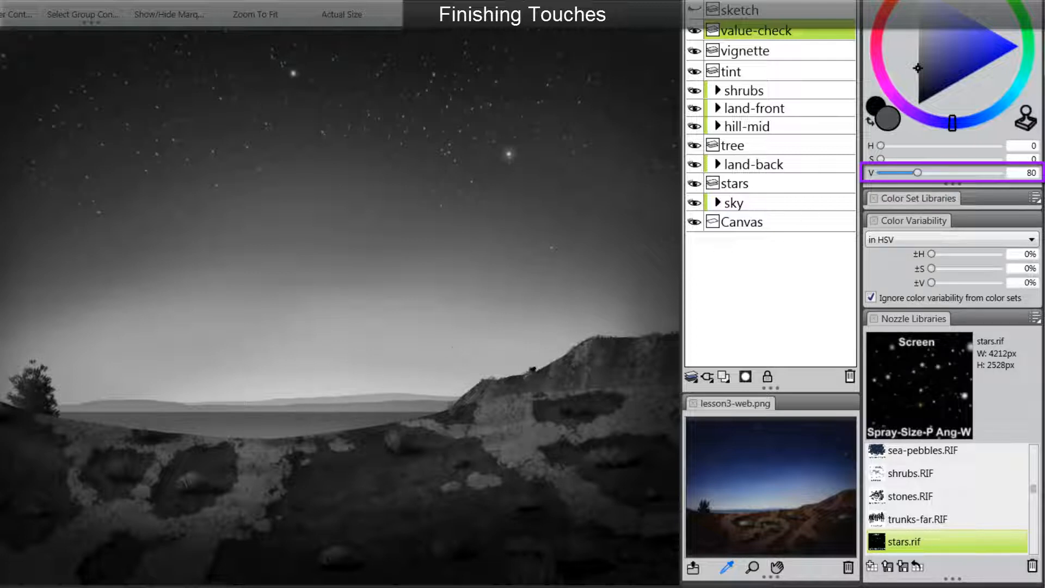
Step: Sample the grey values around the hilltop and a foreground shrub, and look over the Tonal Control effects
click(632, 333)
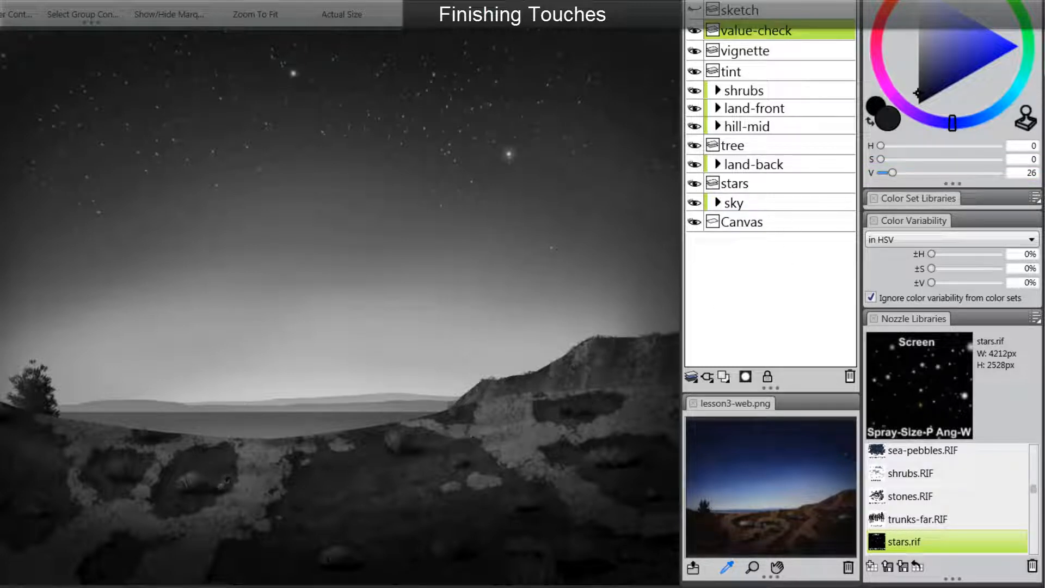
click(220, 485)
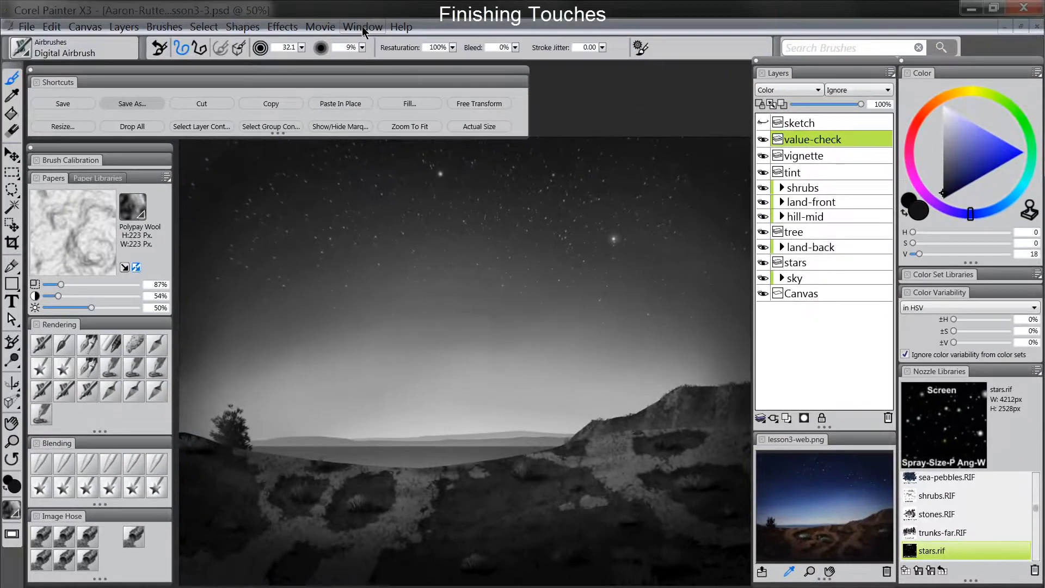
click(363, 28)
mouse_move(282, 26)
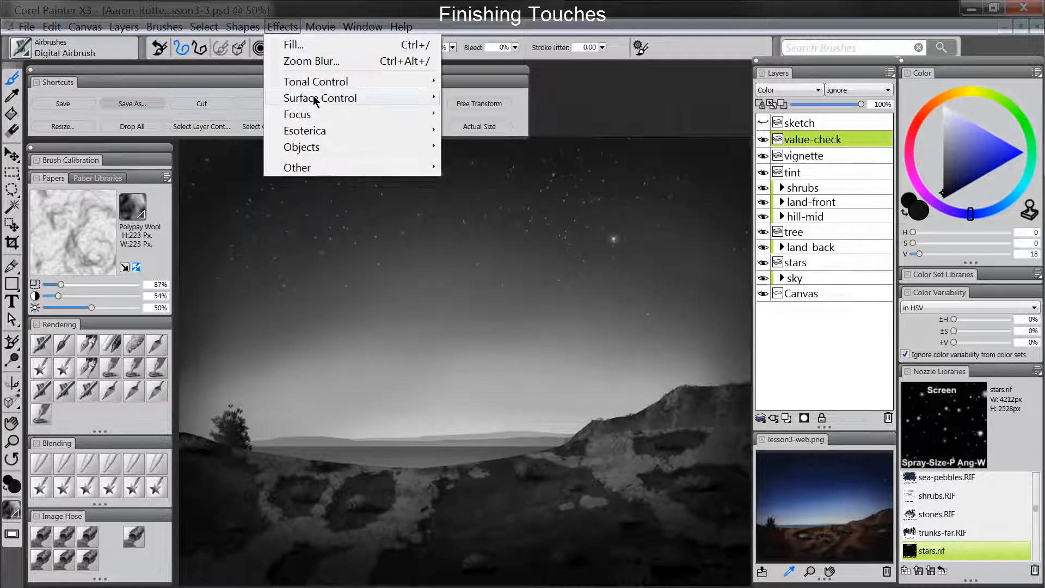
mouse_move(314, 99)
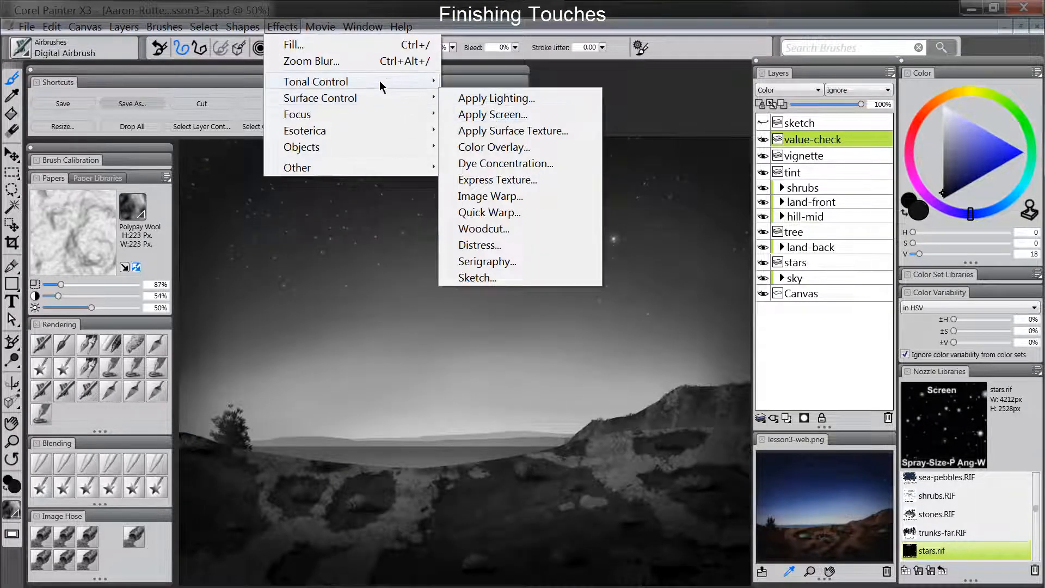
mouse_move(381, 83)
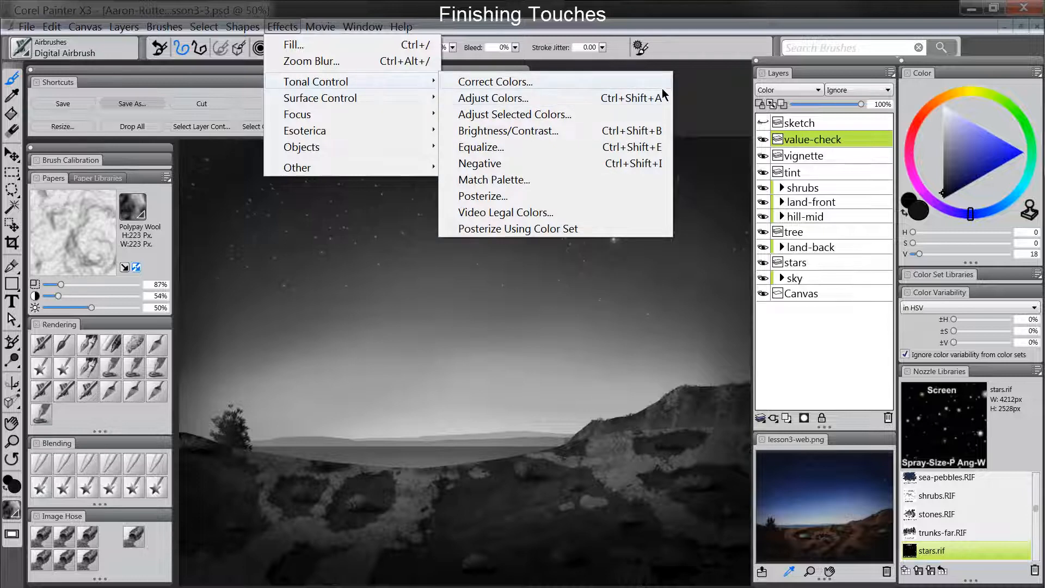
click(707, 92)
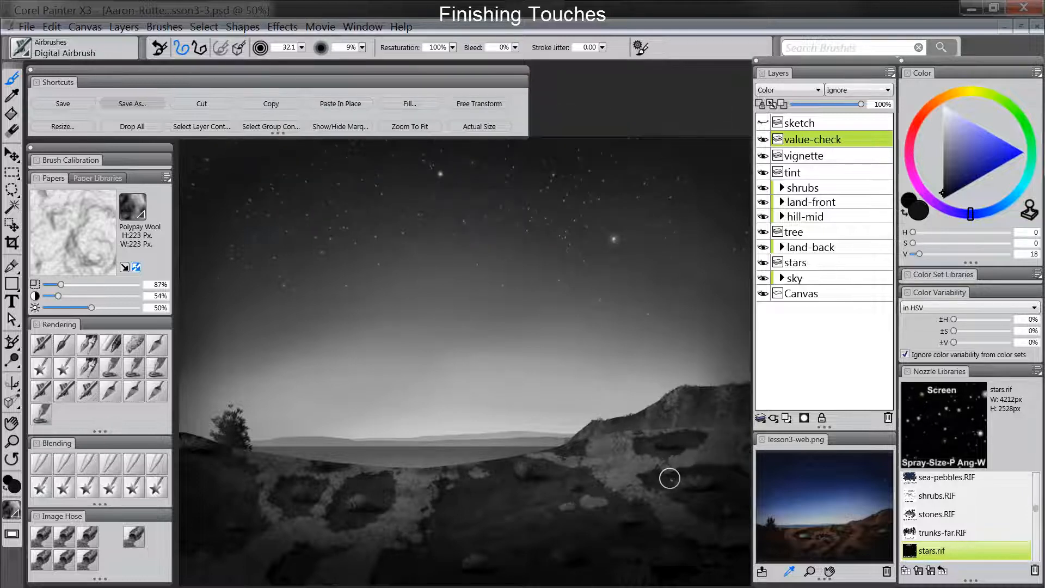
Step: Hide the value-check layer and delete both the sketch and value-check layers
click(763, 139)
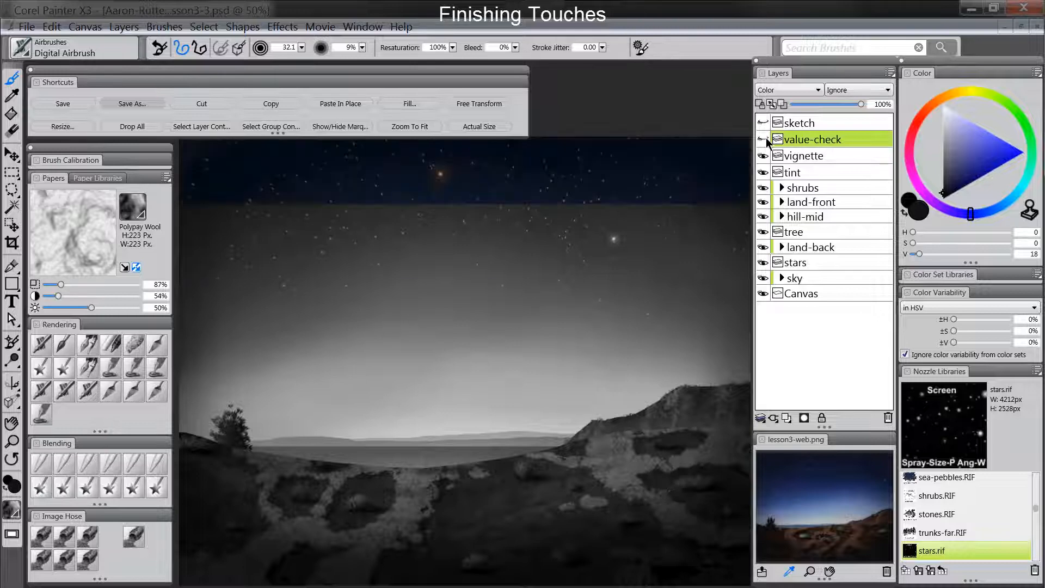
click(811, 125)
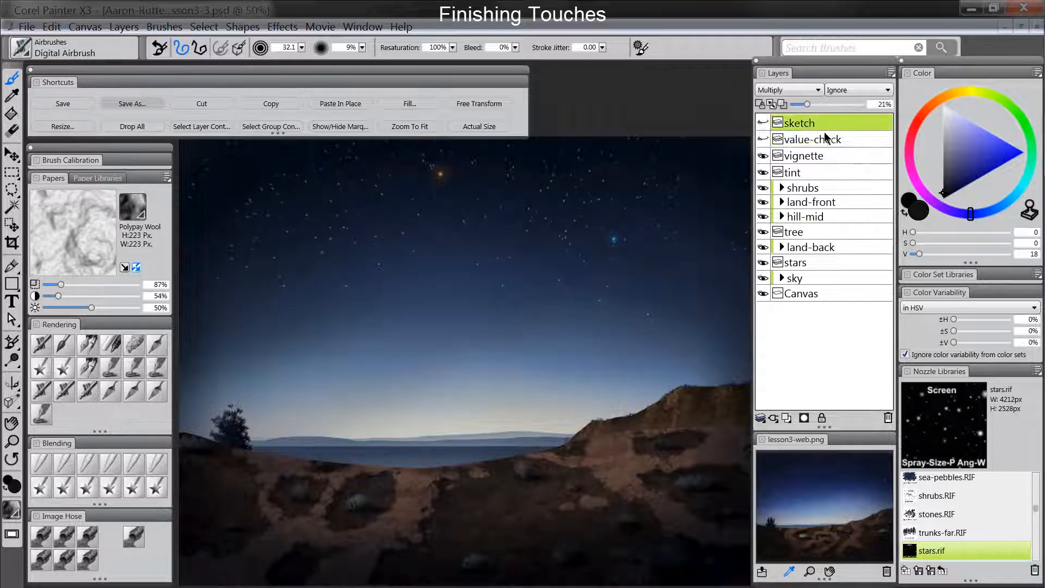
shift+click(815, 139)
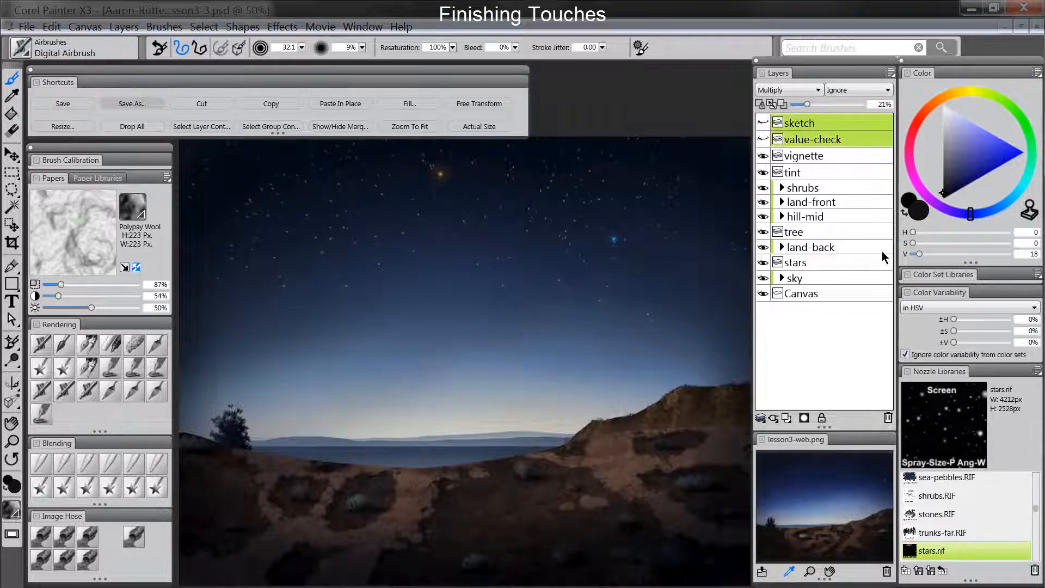
click(888, 417)
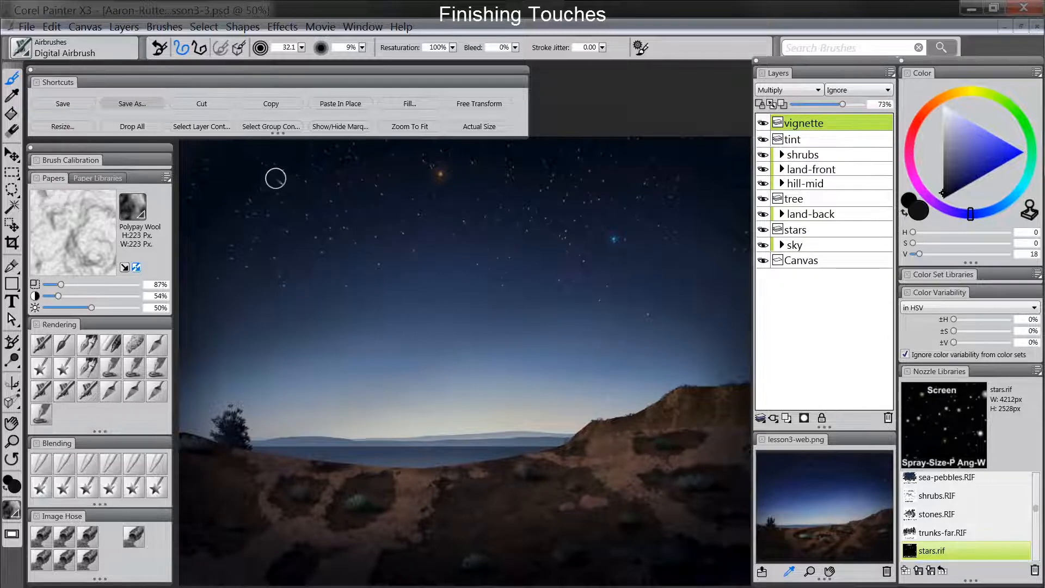
Step: Save the painting as a new Photoshop version with its file name ending in lesson3-4
click(139, 108)
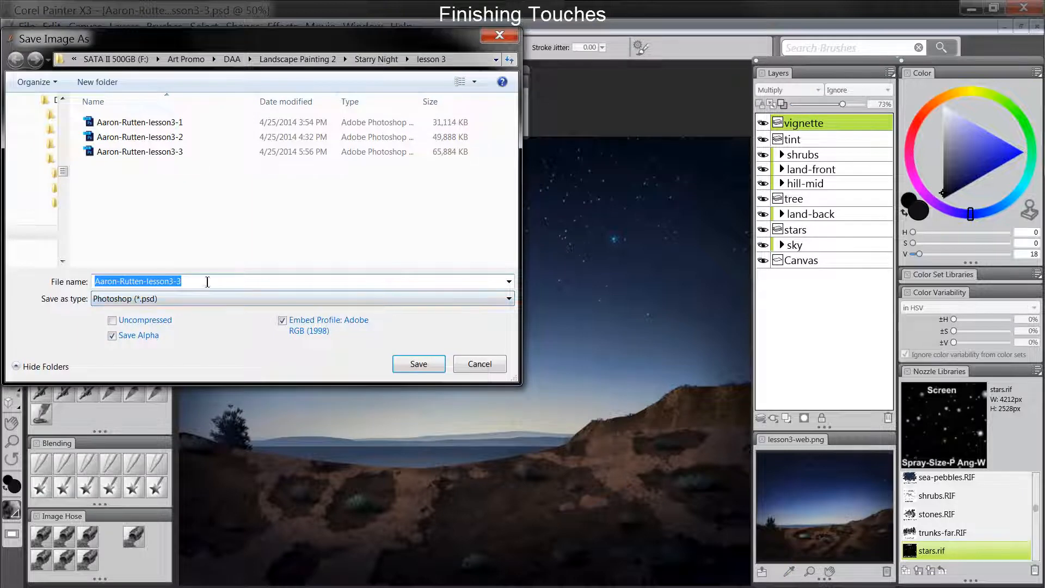
click(247, 285)
key(BackSpace)
text(4)
key(Return)
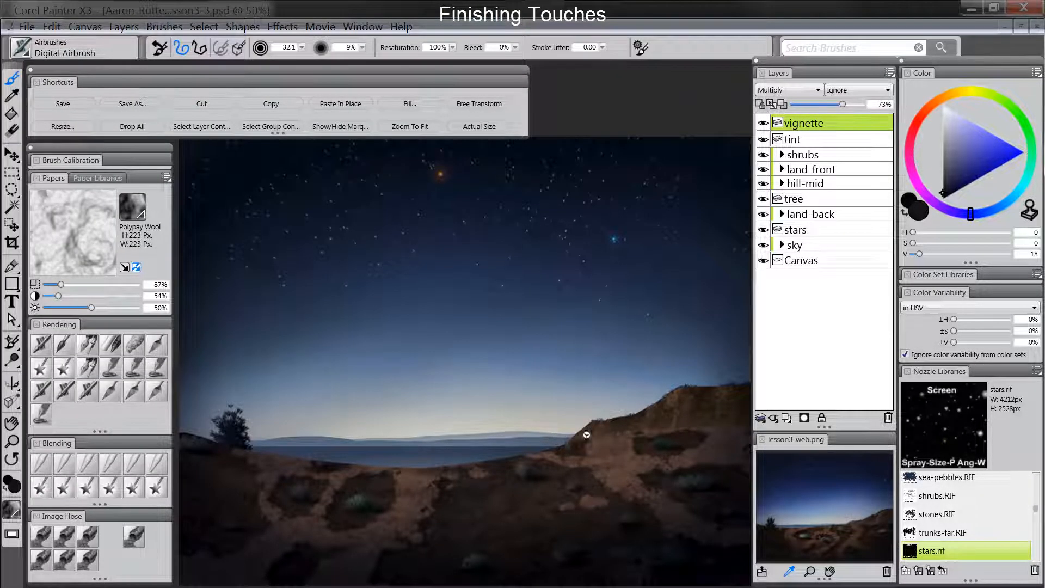
Step: Collapse land-back, stars and sky into a single layer and choose the Blur blender
click(813, 214)
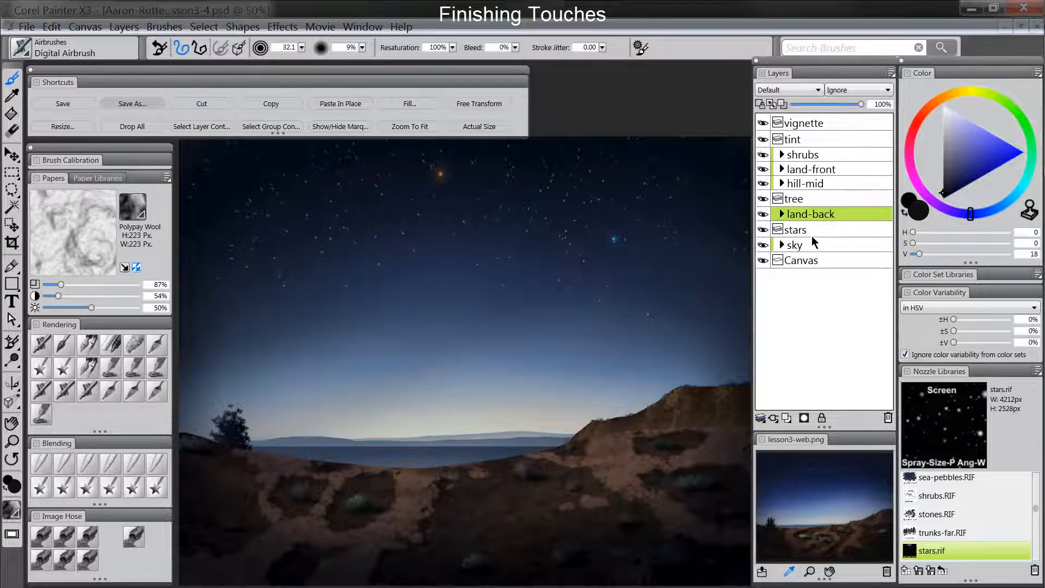
shift+click(801, 244)
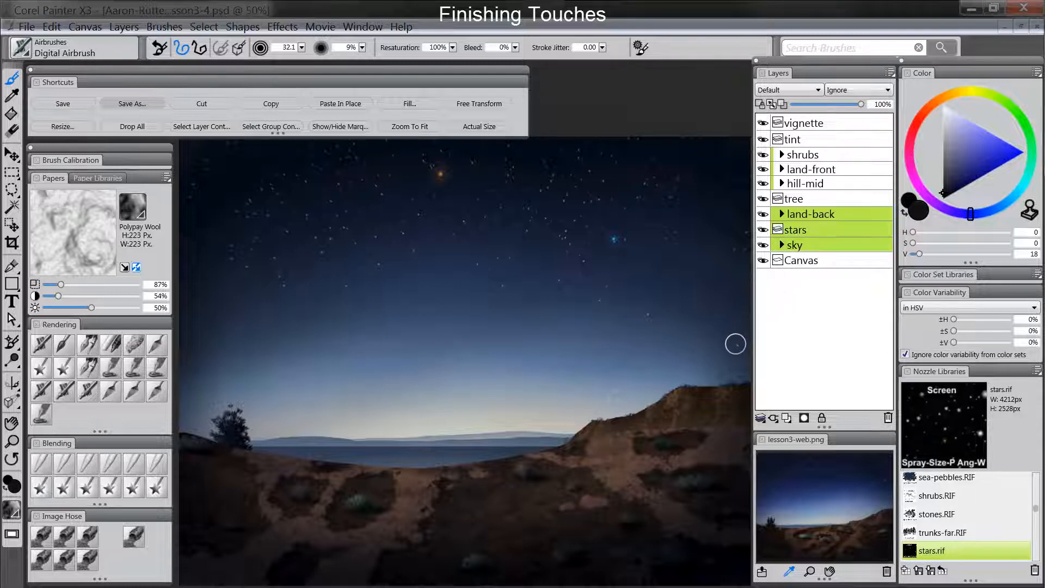
click(807, 215)
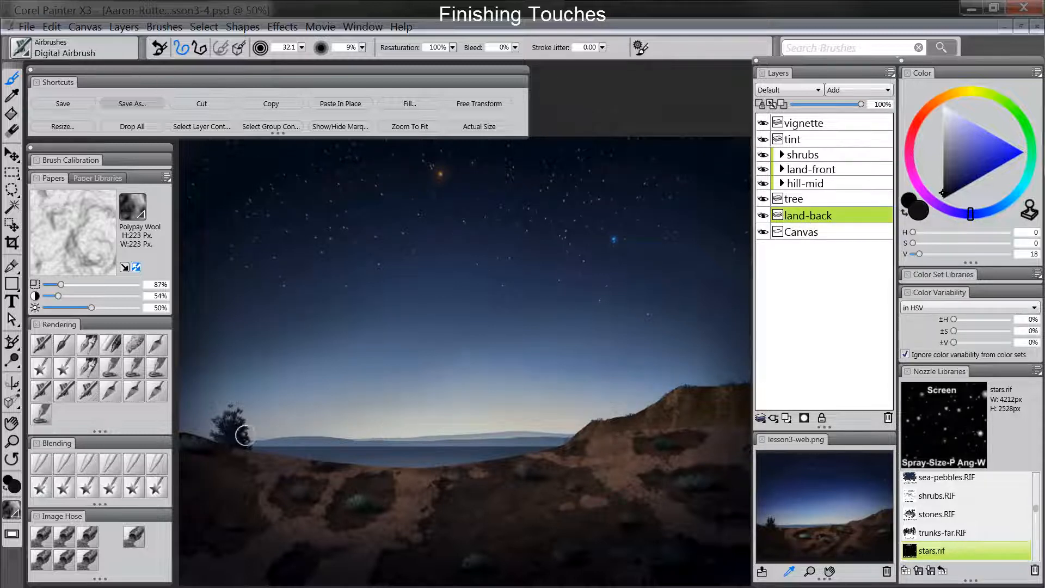
click(132, 464)
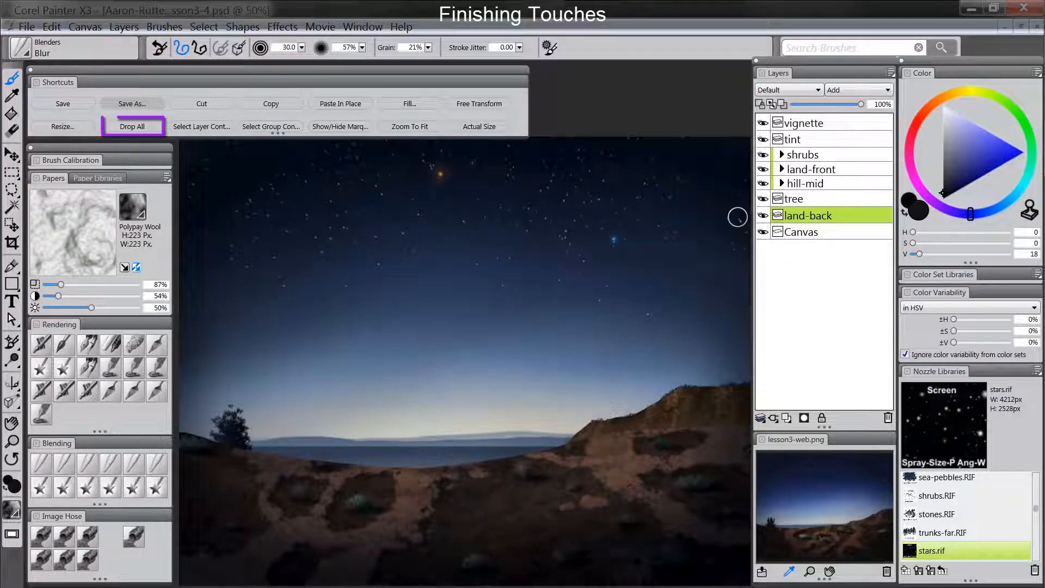
Step: Drop all layers onto the canvas and paste a copy of the whole image in place as a new layer
click(133, 126)
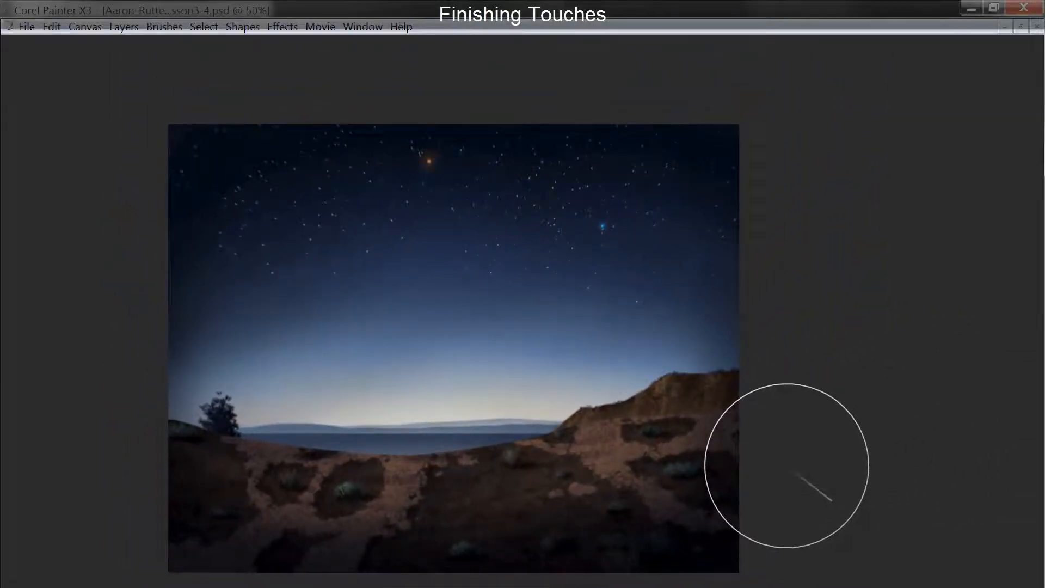
key(Tab)
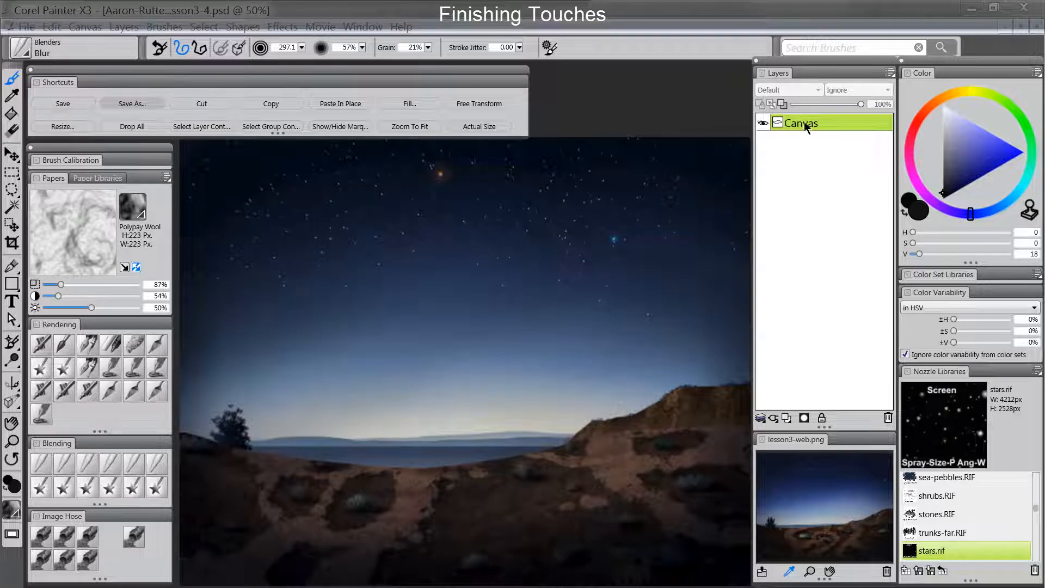
key(ctrl+a)
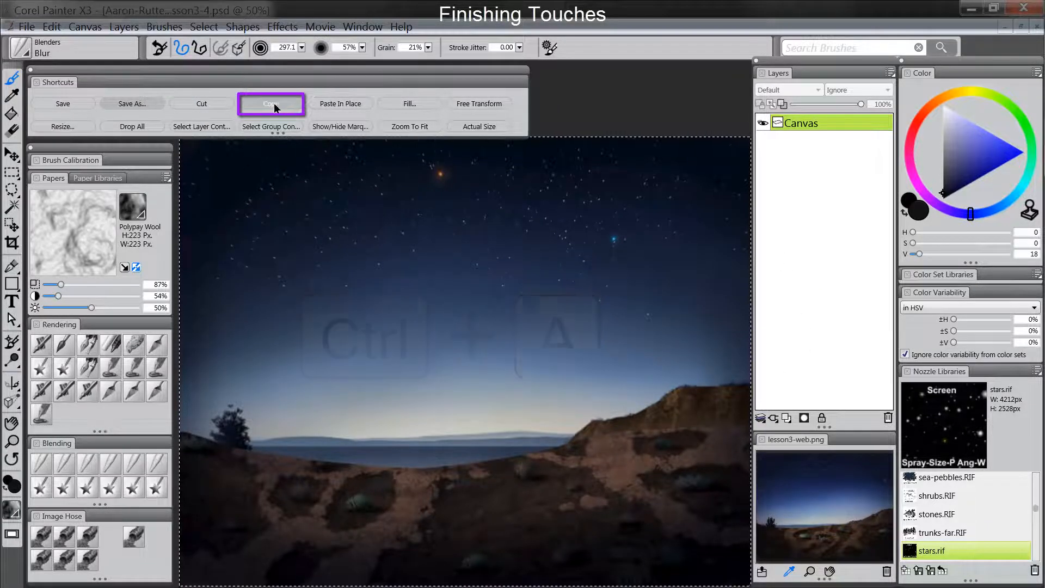
click(338, 103)
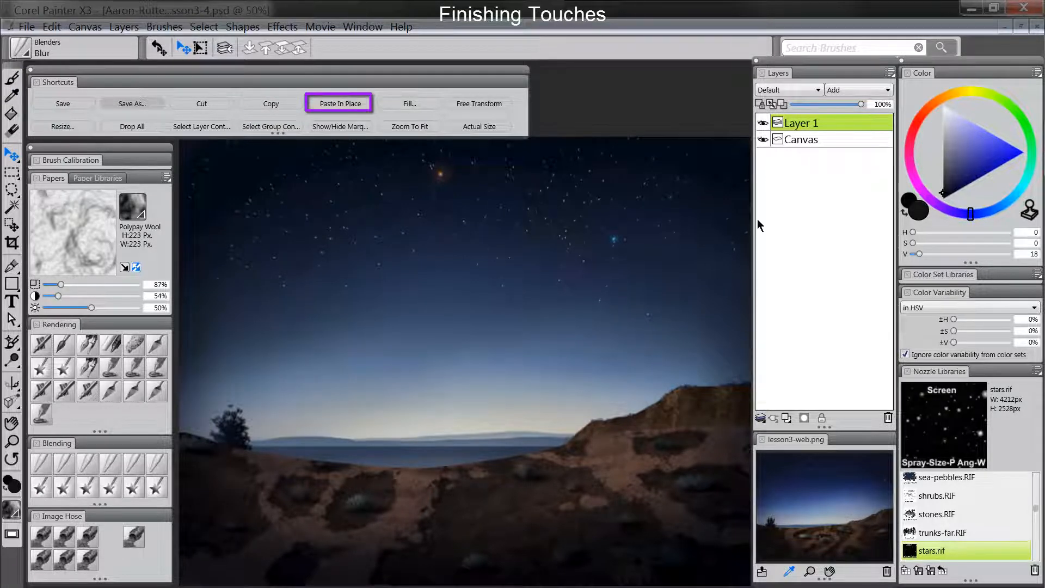
click(765, 122)
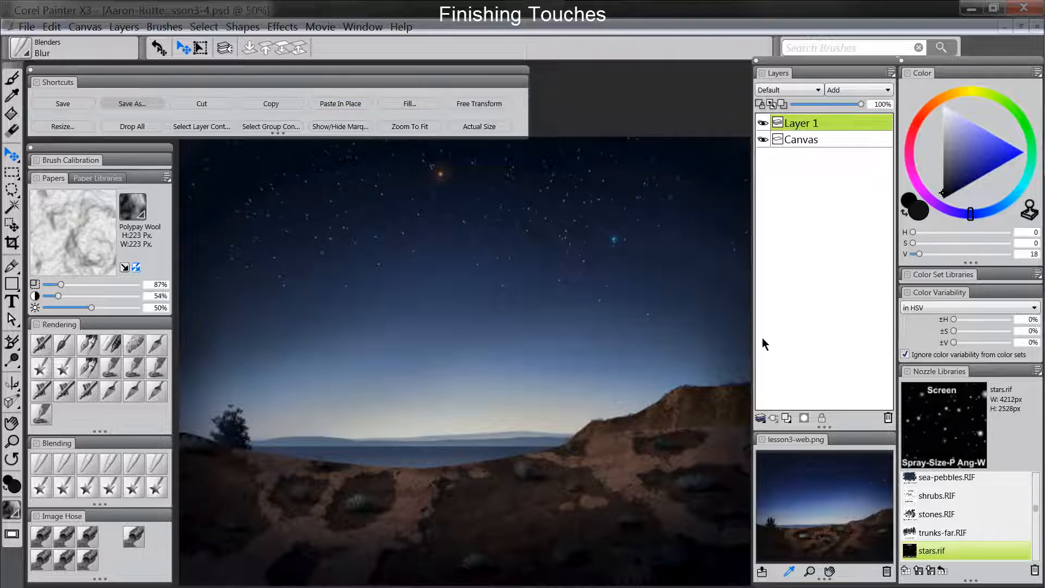
Step: Apply the Equalize effect to the pasted layer with the suggested black and white points and 50% brightness
click(285, 28)
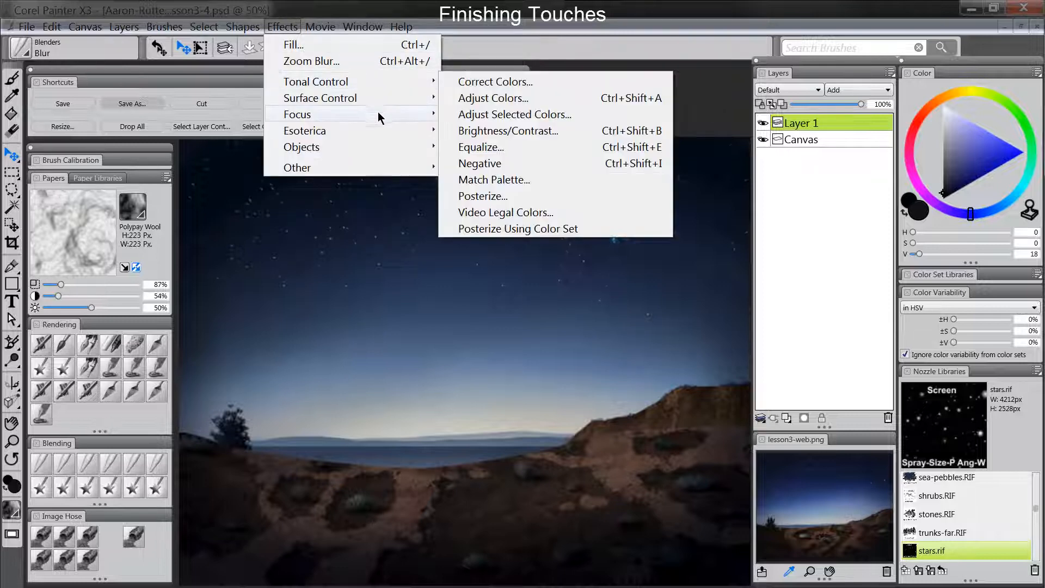
click(497, 147)
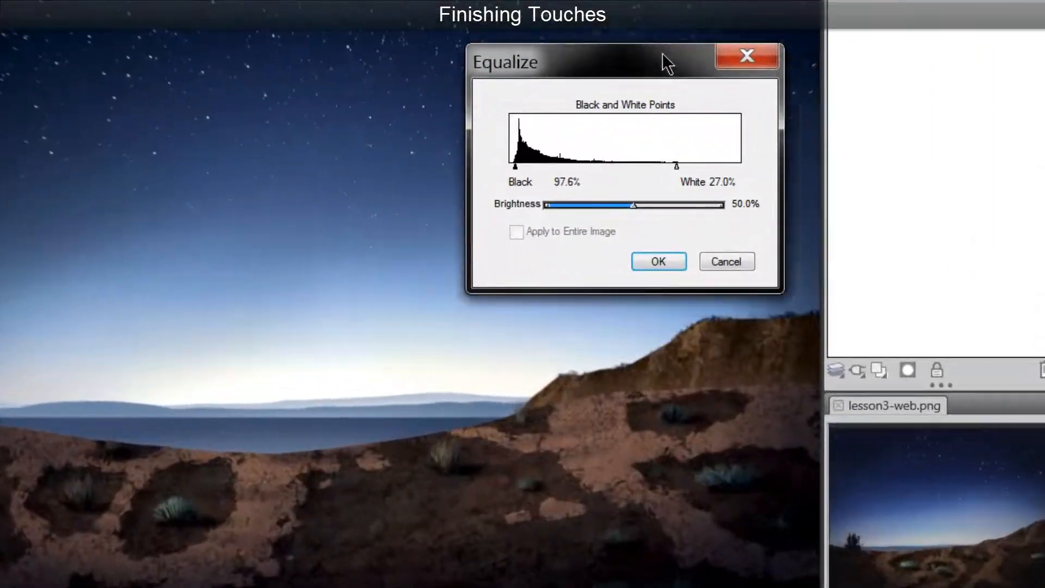
drag(663, 59, 683, 32)
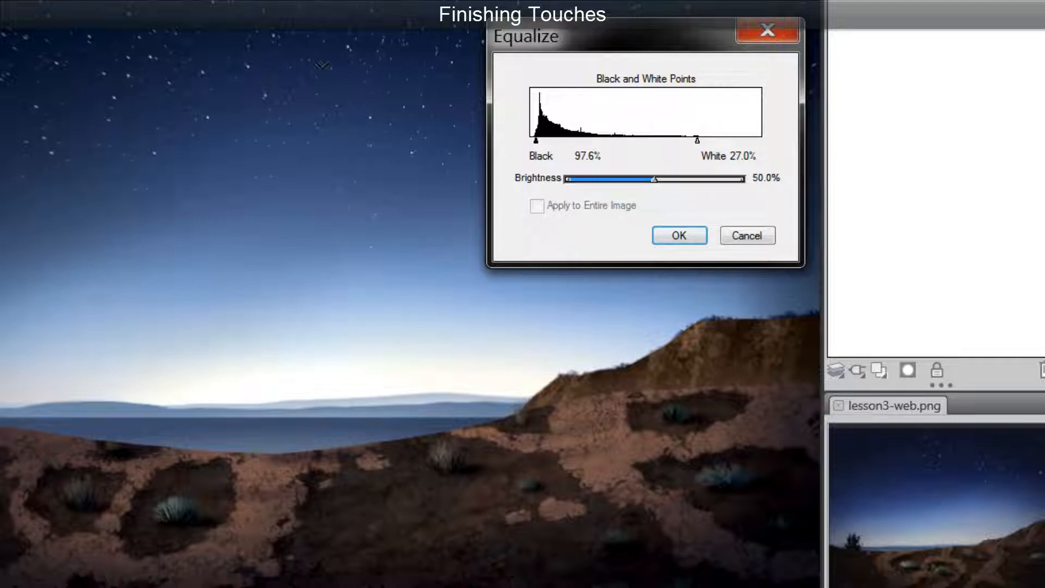
click(680, 234)
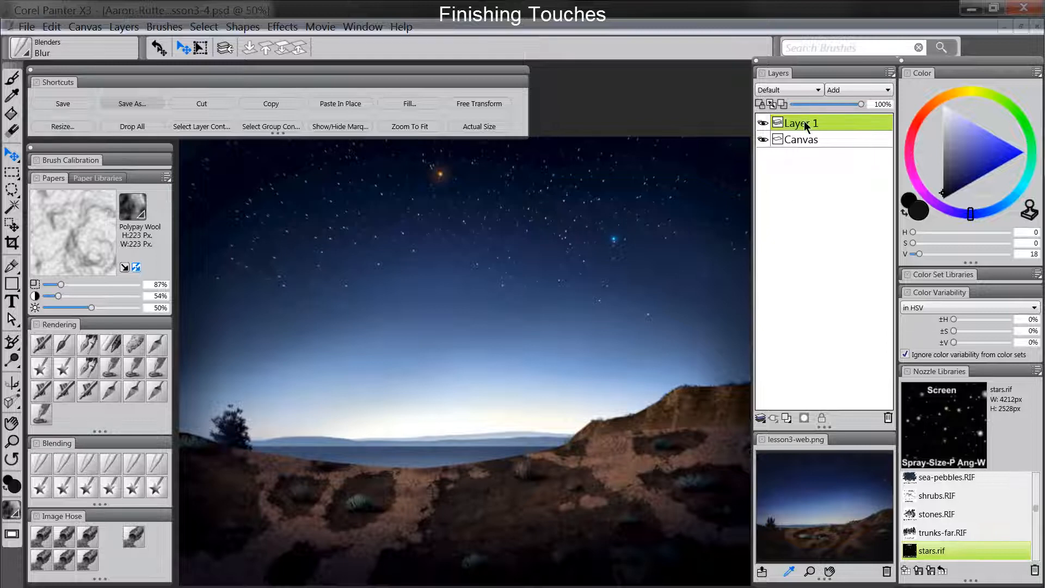
Step: Add a layer mask to Layer 1 and fill it with black at 100% opacity
click(806, 140)
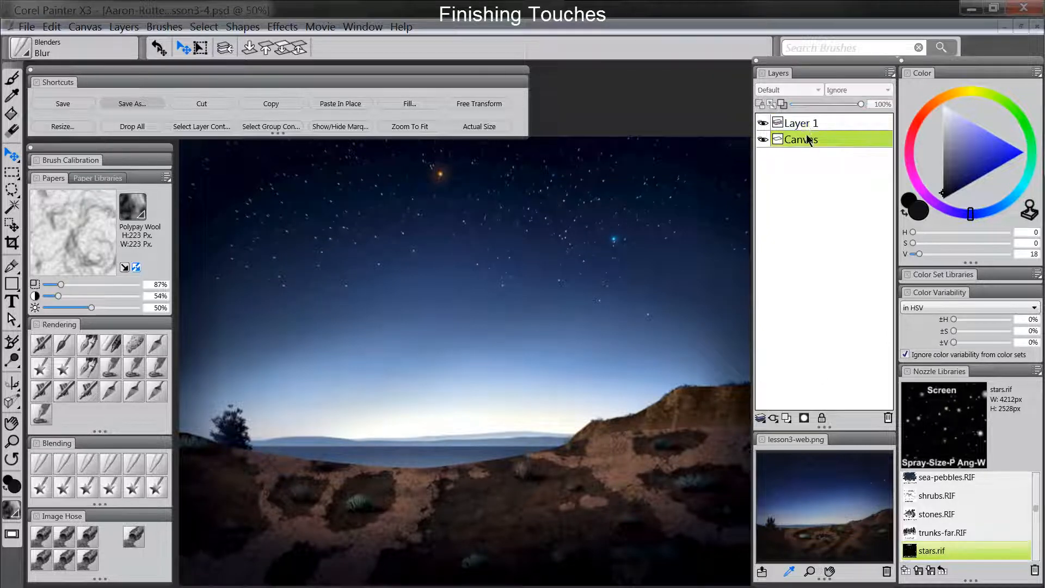
click(811, 126)
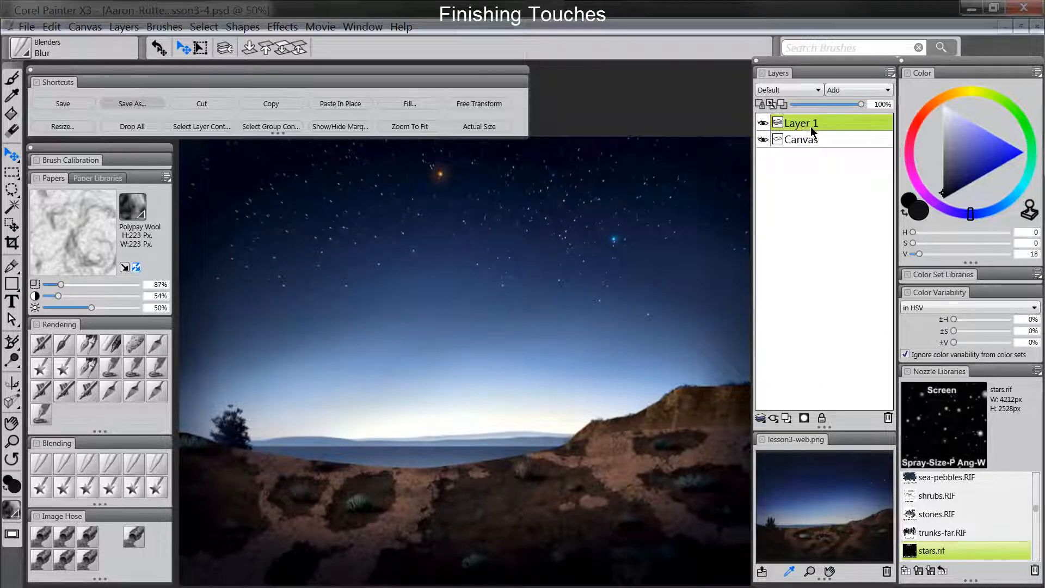
click(806, 417)
click(943, 198)
click(410, 104)
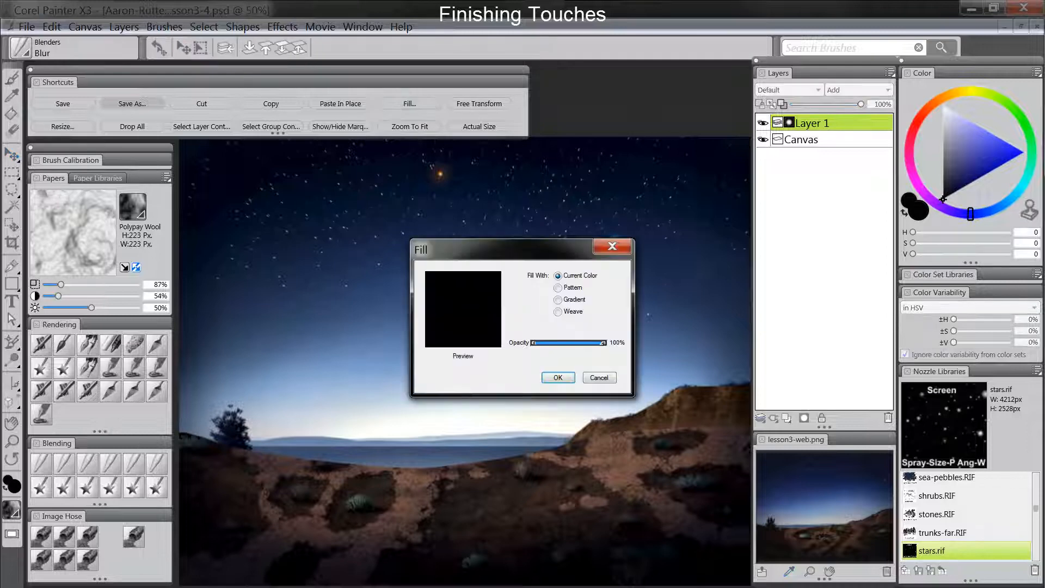
click(558, 377)
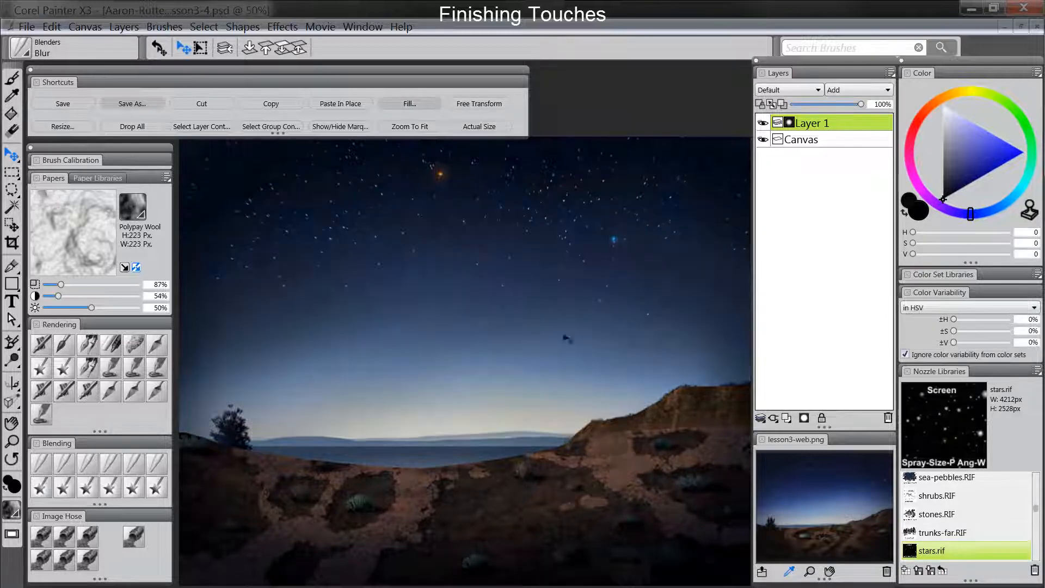
Step: Paint white on the mask with the Digital Airbrush at size 286.5 to reveal the brighter sky along the horizon
key(shift+s)
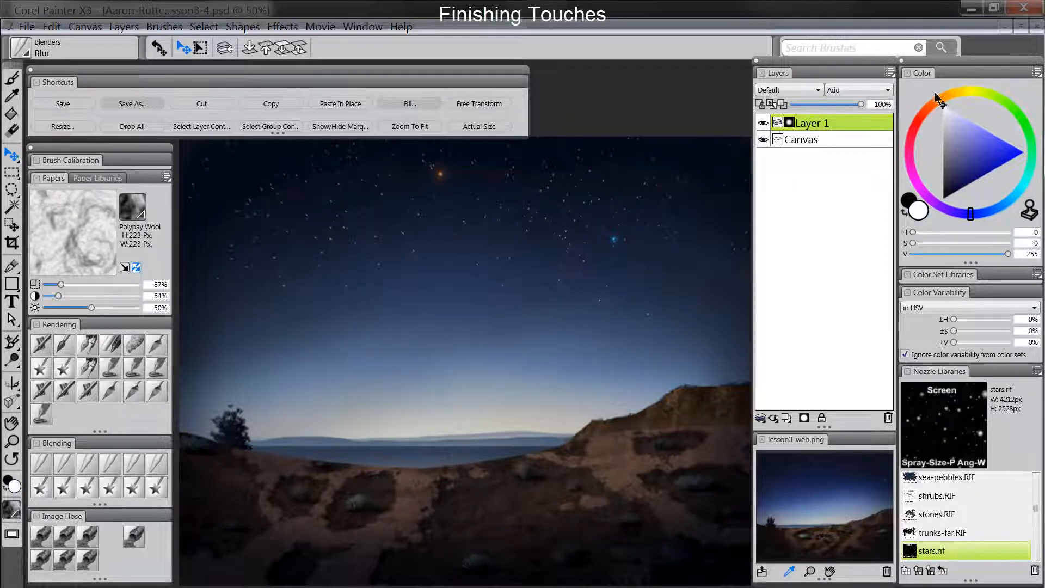
click(41, 344)
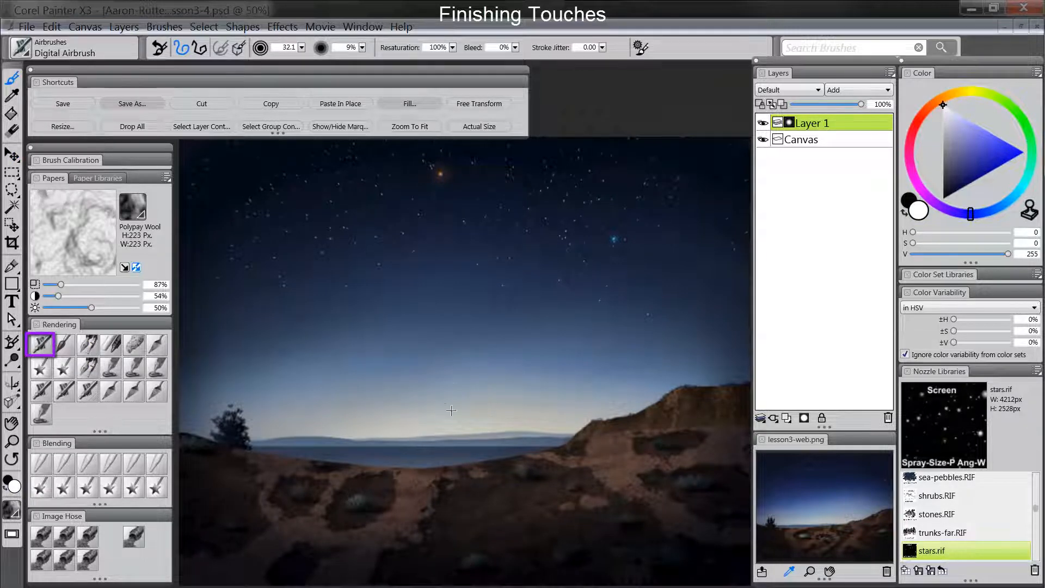
mouse_move(522, 432)
mouse_down()
mouse_move(331, 432)
mouse_move(579, 427)
mouse_move(523, 424)
mouse_up()
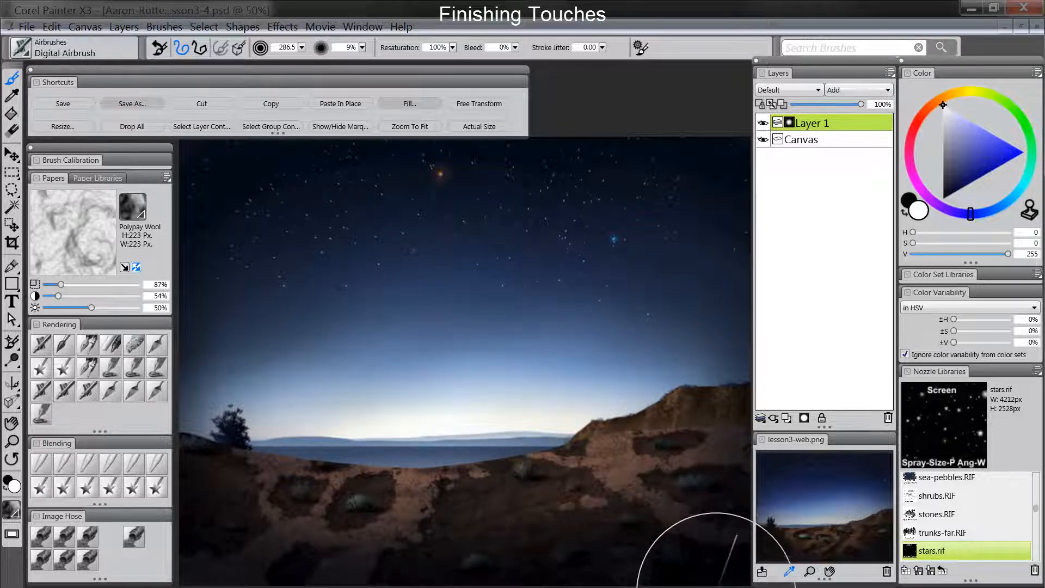
Step: Set Layer 1's opacity to 73%
click(847, 104)
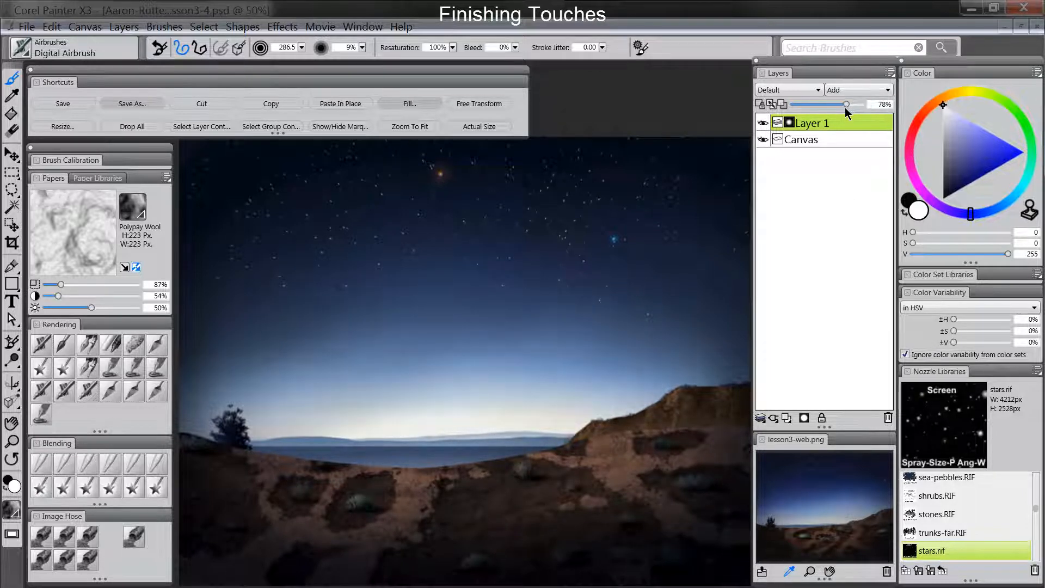
drag(851, 103, 842, 104)
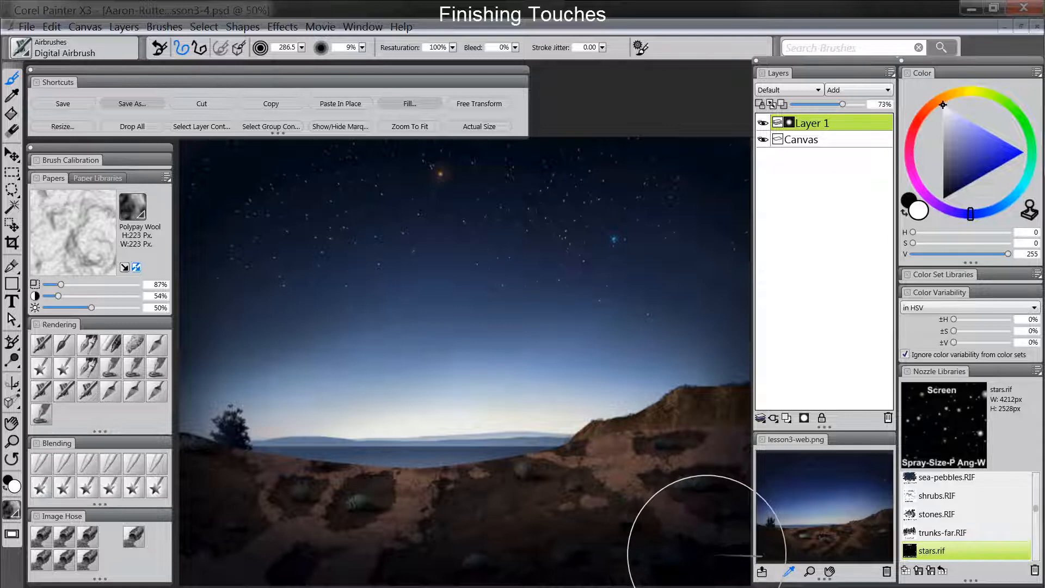
key(space)
drag(660, 510, 657, 516)
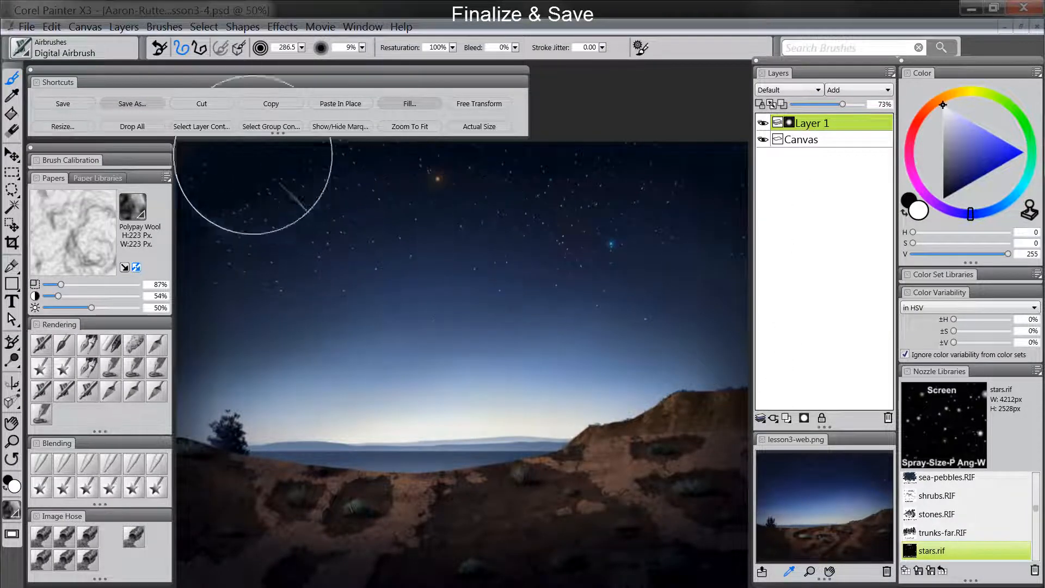
Step: Save the painting as a new Photoshop version with its file name ending in lesson3-5
click(126, 108)
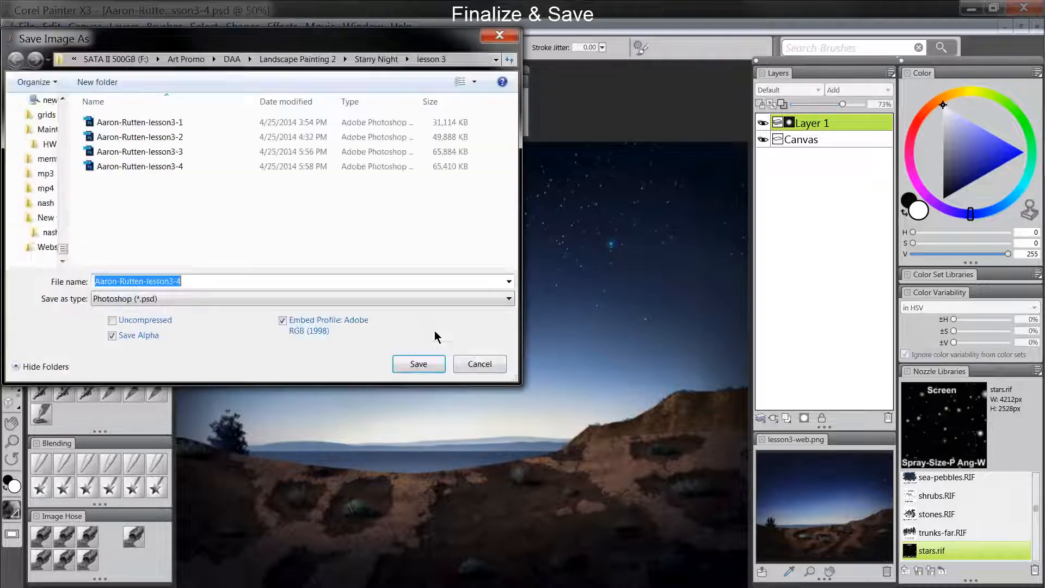
click(238, 286)
key(BackSpace)
text(5)
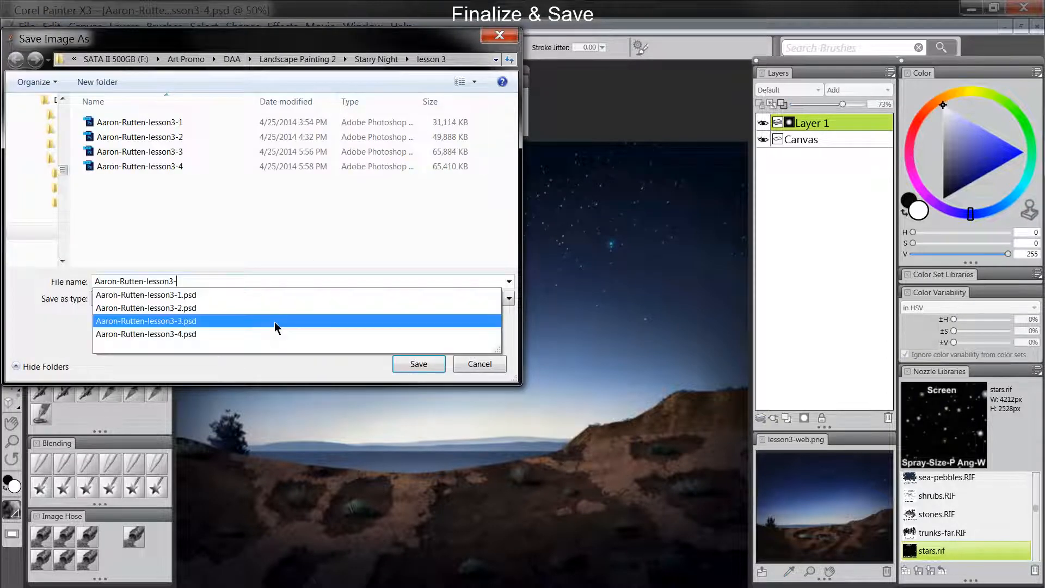
key(Return)
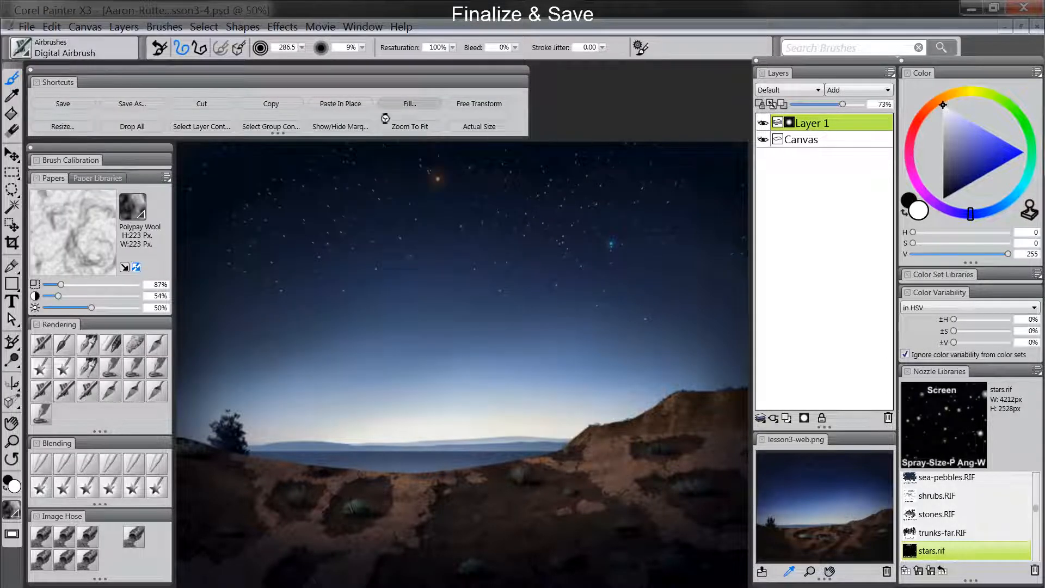
Step: Drop all layers onto the canvas and save a TIFF copy with its file name ending in lesson3-print
click(137, 126)
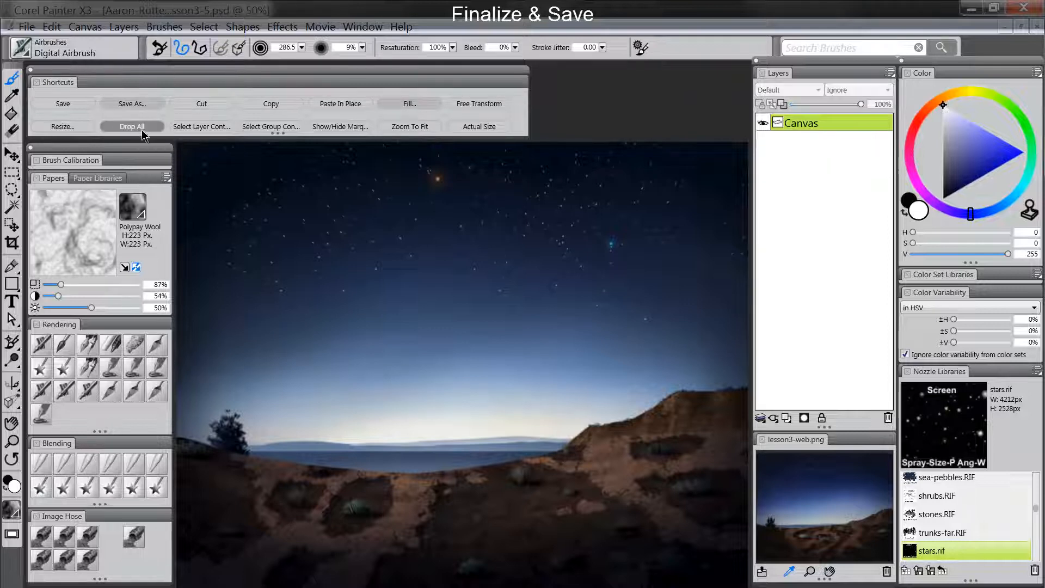
click(28, 28)
click(103, 18)
click(132, 103)
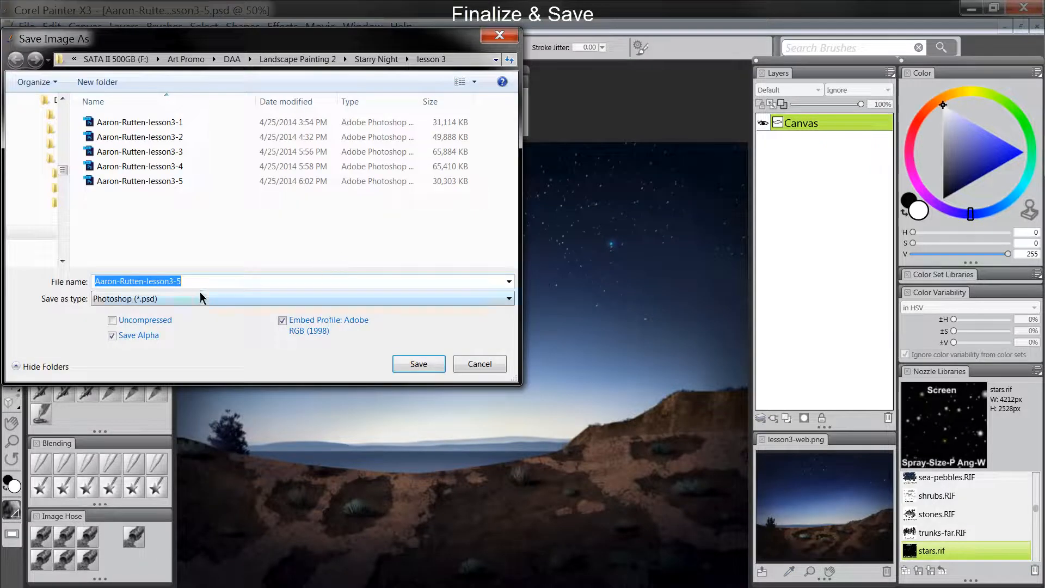
click(201, 298)
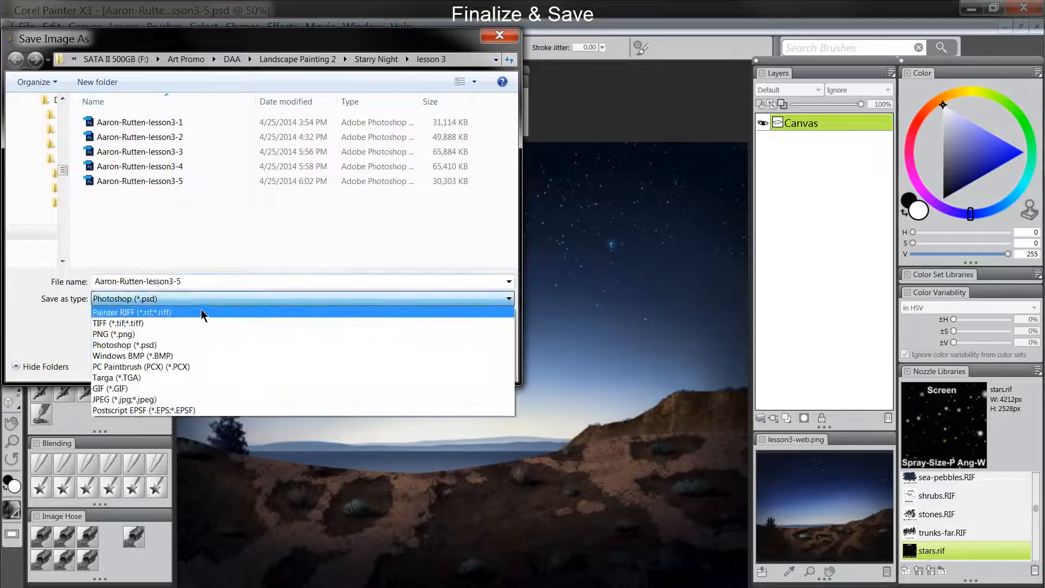
click(199, 310)
click(207, 283)
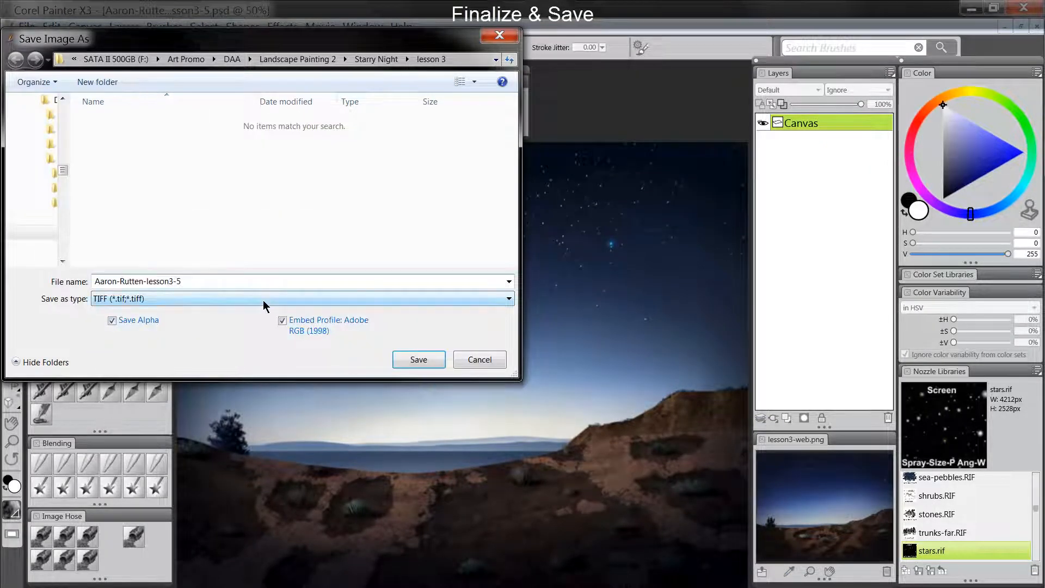
key(BackSpace)
text(print)
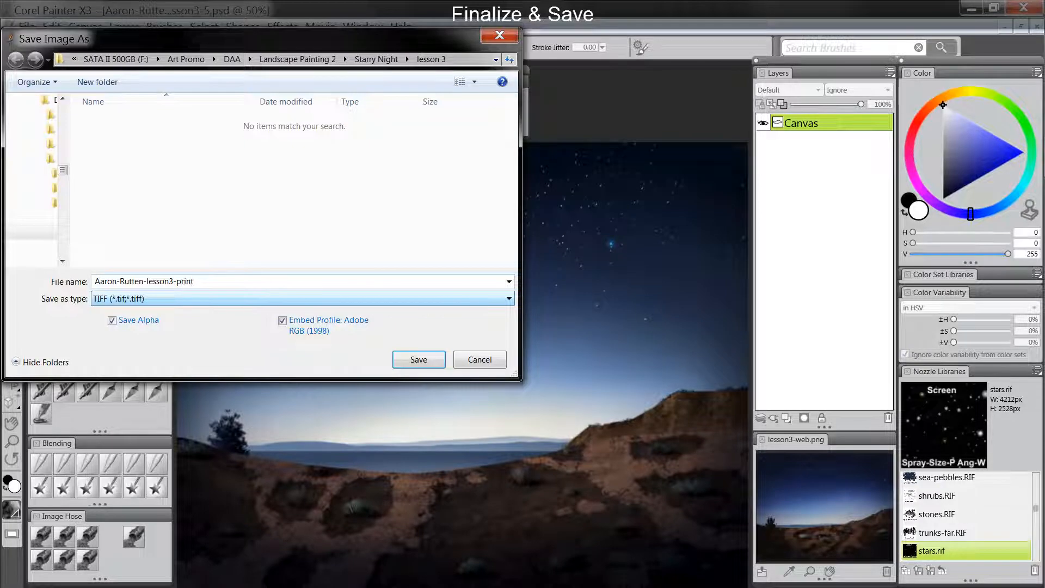
key(Return)
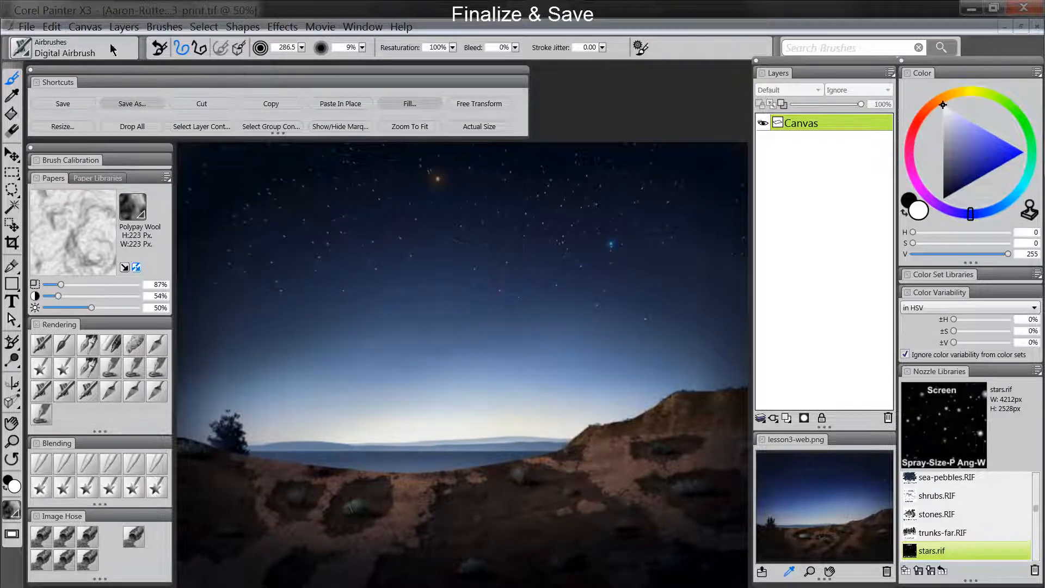
Step: Start resizing the canvas with Constrain File Size turned off and the resolution set to 72 pixels per inch
click(85, 27)
click(99, 44)
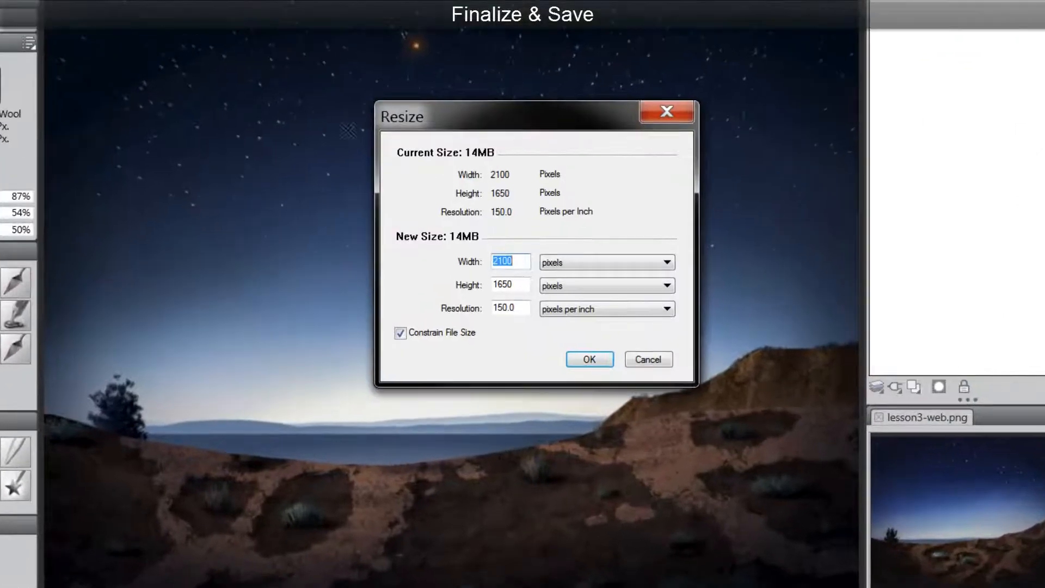
click(400, 332)
drag(519, 306, 478, 315)
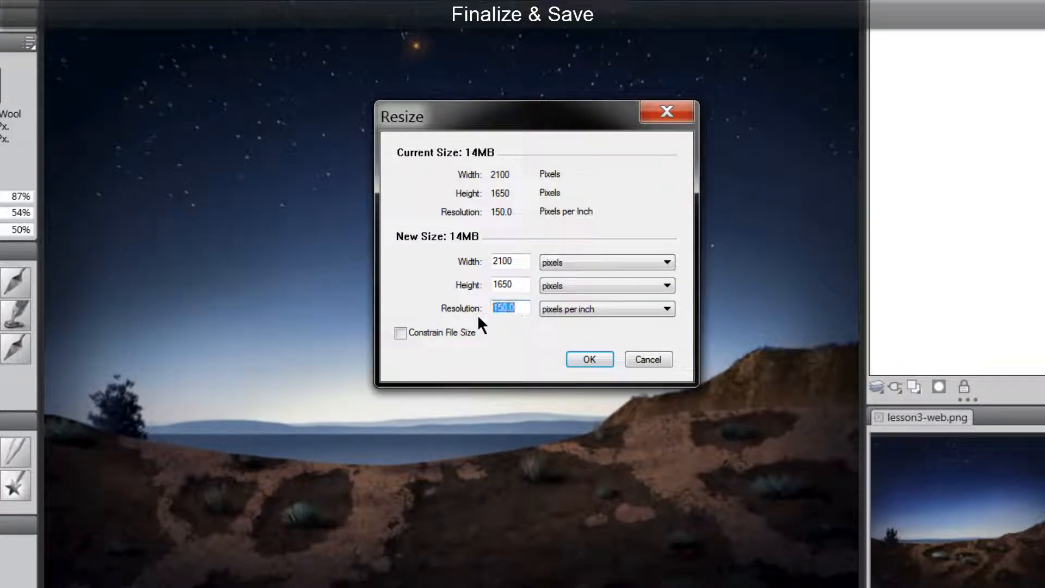
text(72)
Step: Switch the new width and height units to inches and resize the image to 14 by 11 inches
click(561, 285)
click(568, 298)
click(573, 261)
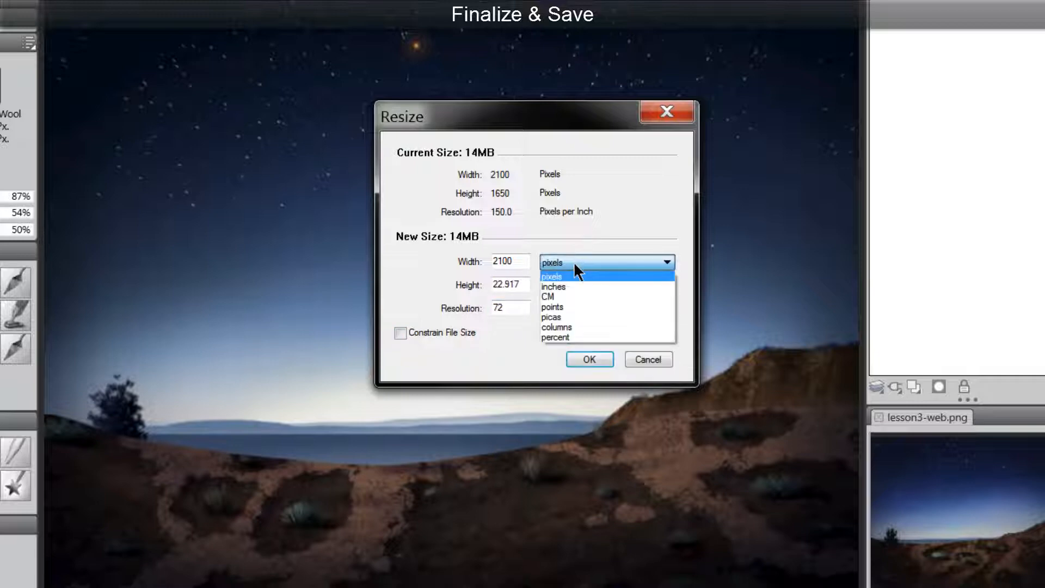
click(570, 285)
drag(519, 283, 482, 285)
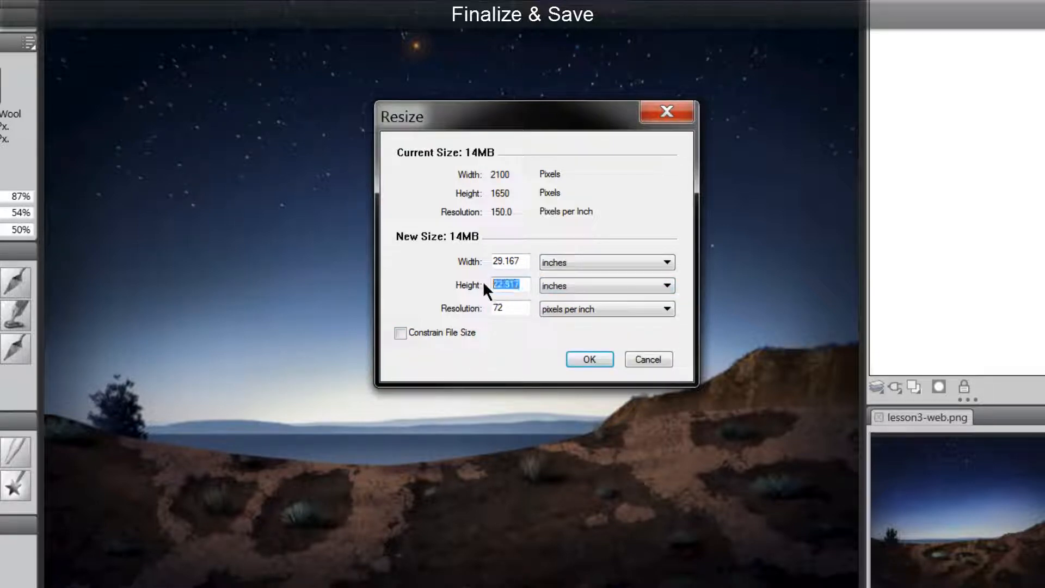
text(11)
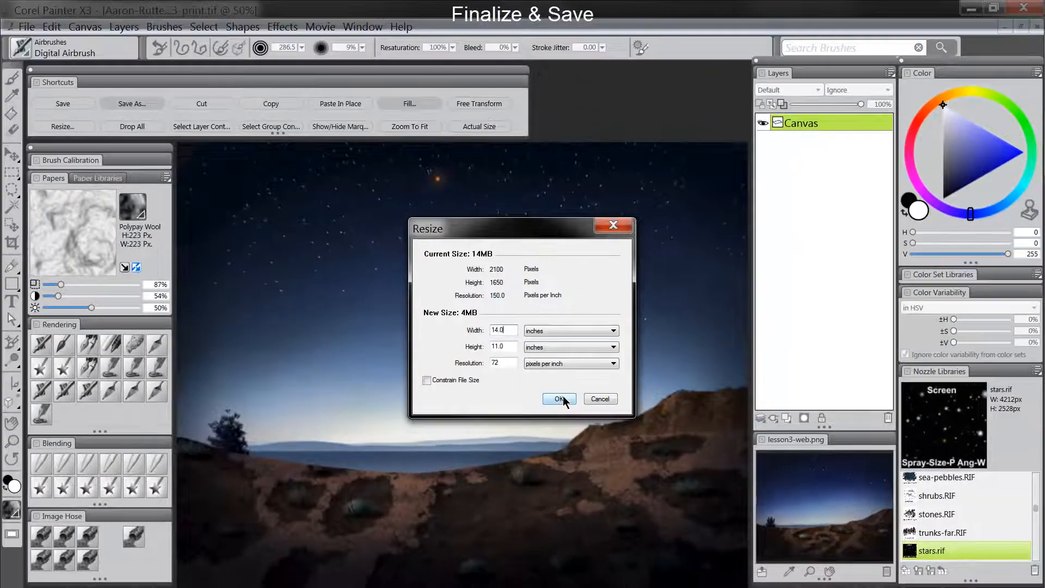
click(589, 360)
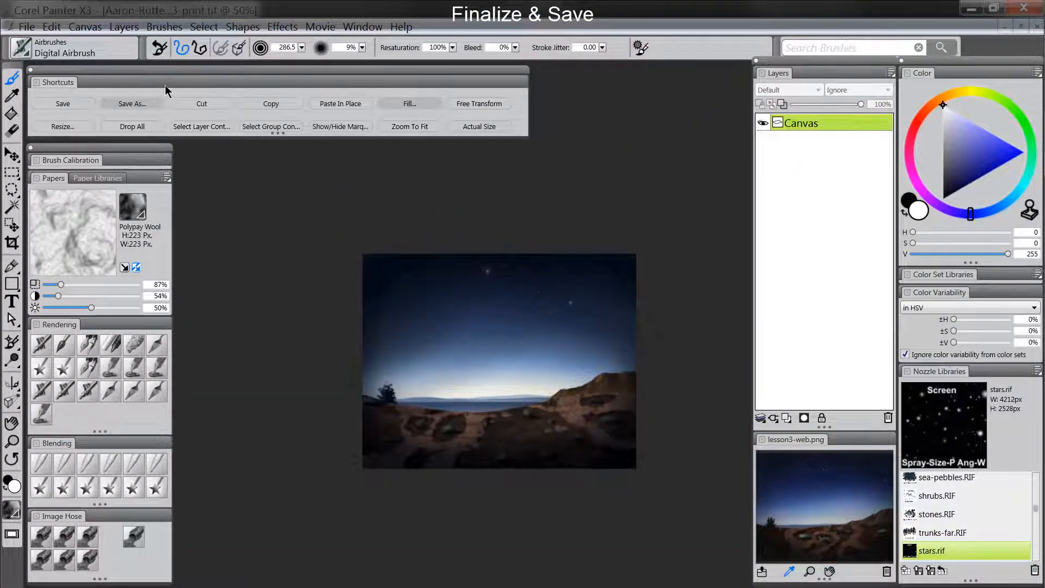
Step: Save the resized painting as a PNG copy with its file name ending in lesson3-web
click(124, 109)
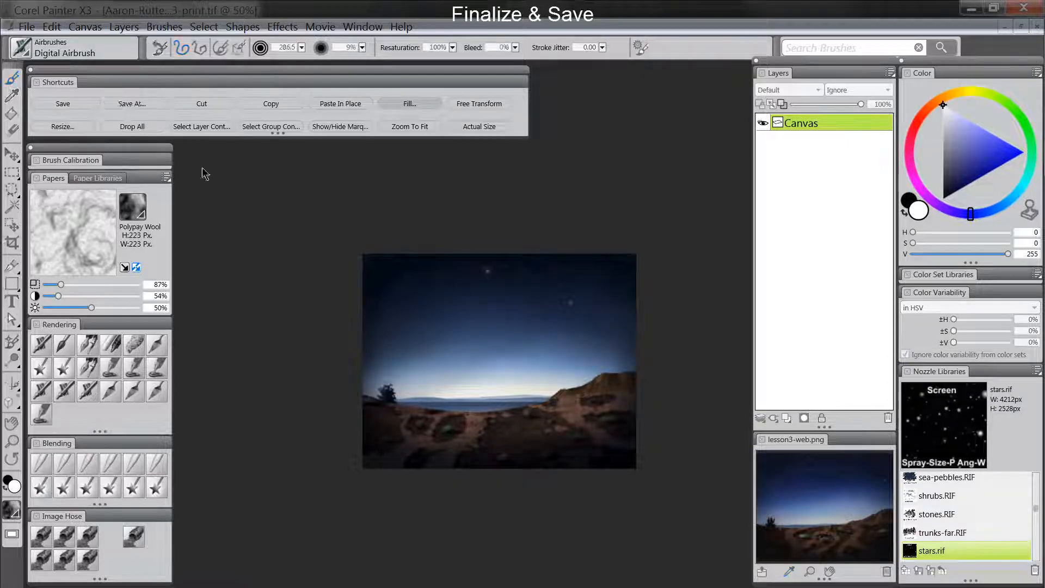
click(220, 281)
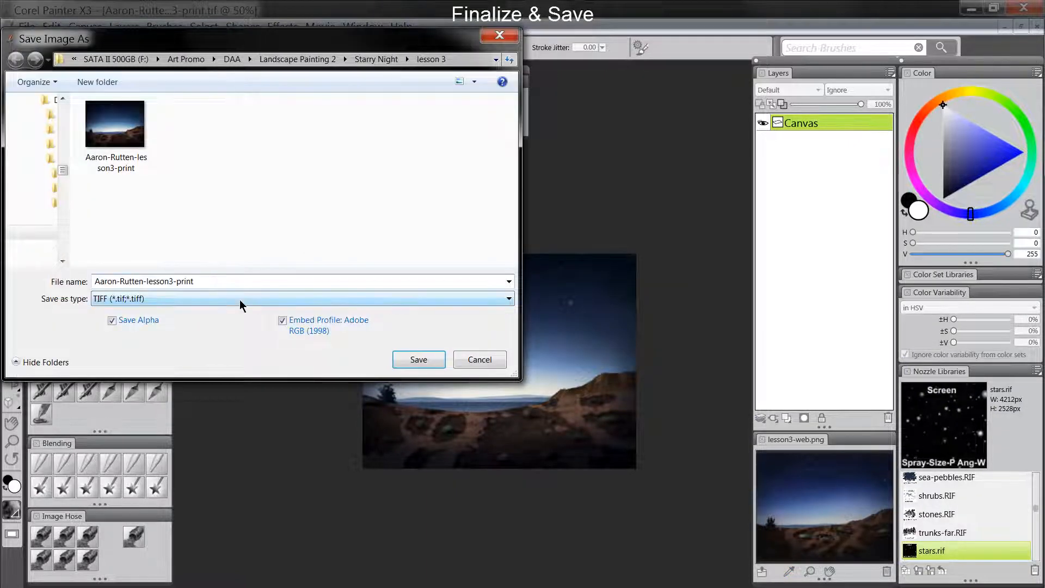
key(BackSpace)
key(BackSpace)
key(BackSpace)
key(BackSpace)
key(BackSpace)
text(web)
click(197, 297)
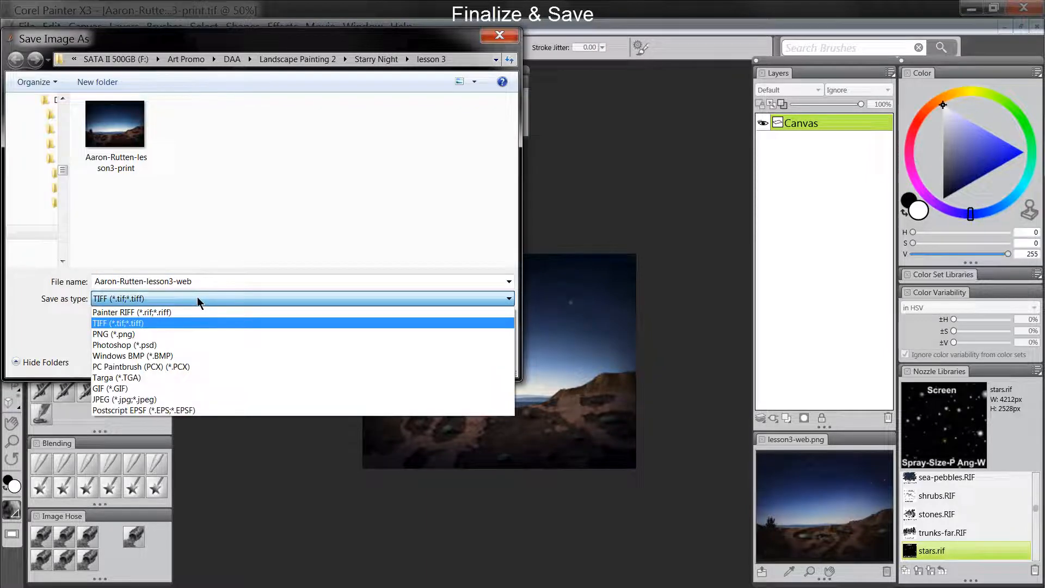
click(140, 334)
click(419, 359)
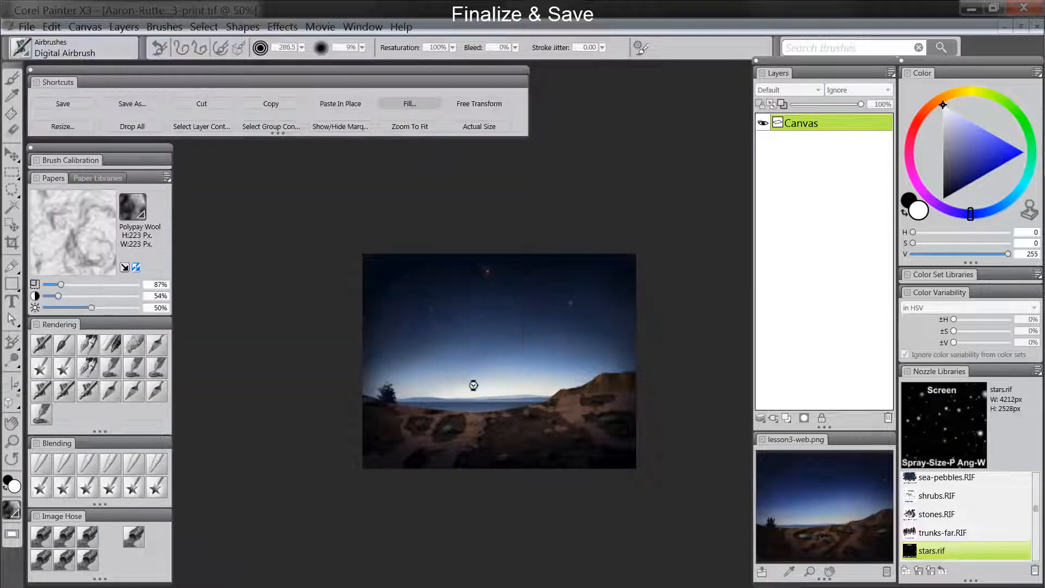